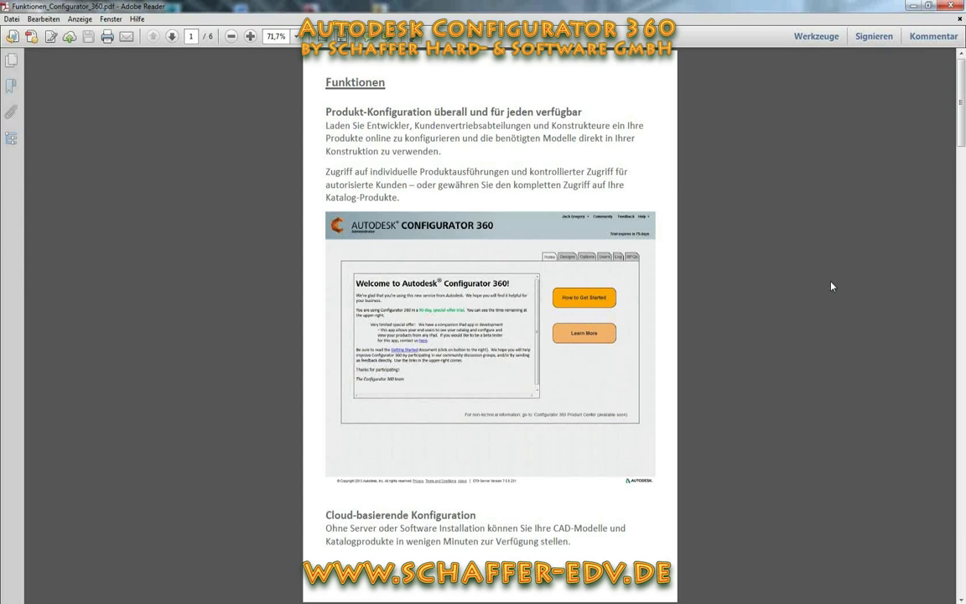
- Scroll to page 2 of 6, the Autodesk Inventor Kompatibilität section
scroll(833, 287, "down", 3)
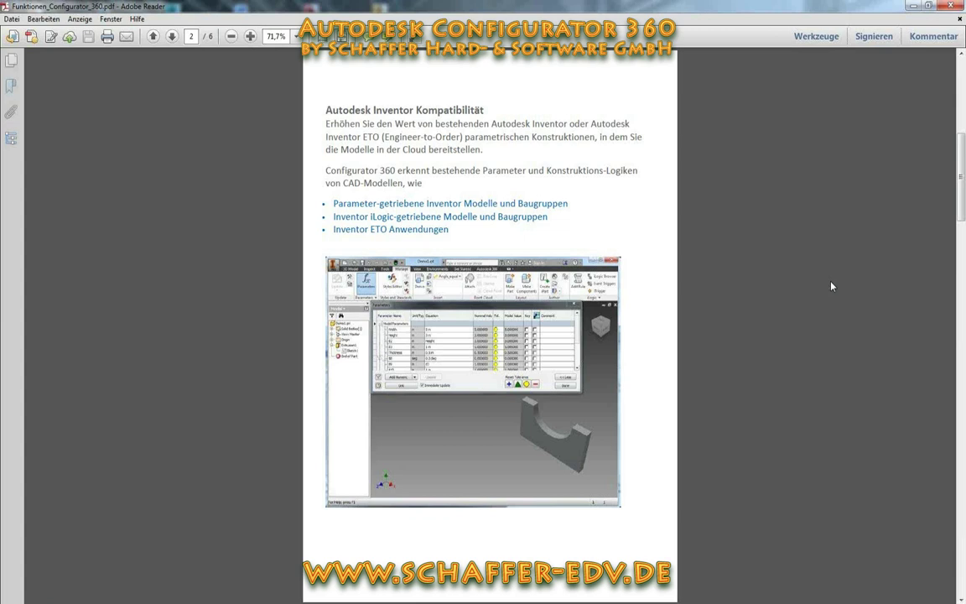
- Scroll on to page 3 of the PDF, covering Parameter Kontrolle
scroll(831, 286, "down", 2)
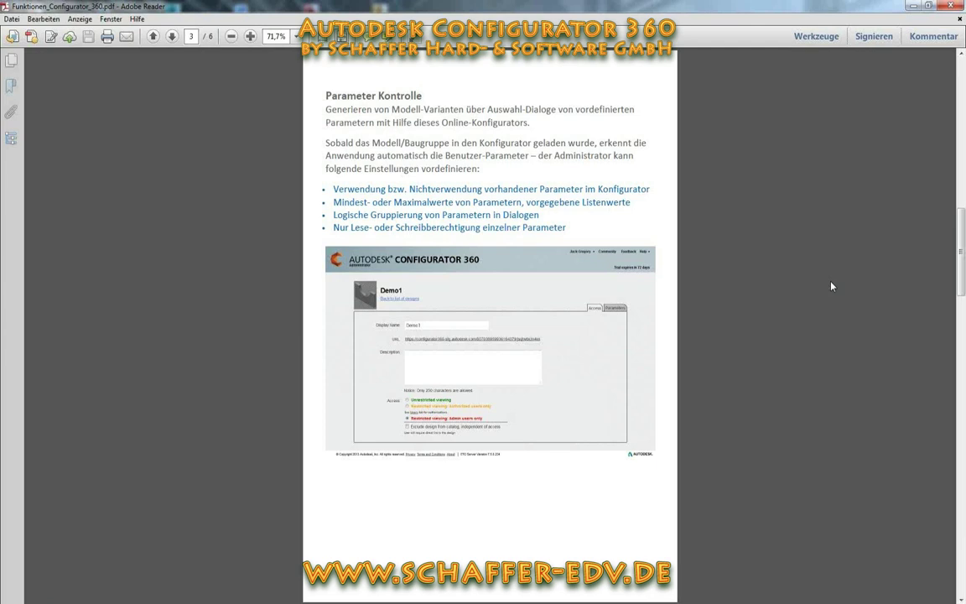
- Scroll to page 4 of 6 with the Publish a design and Designs list screenshots
scroll(832, 286, "down", 10)
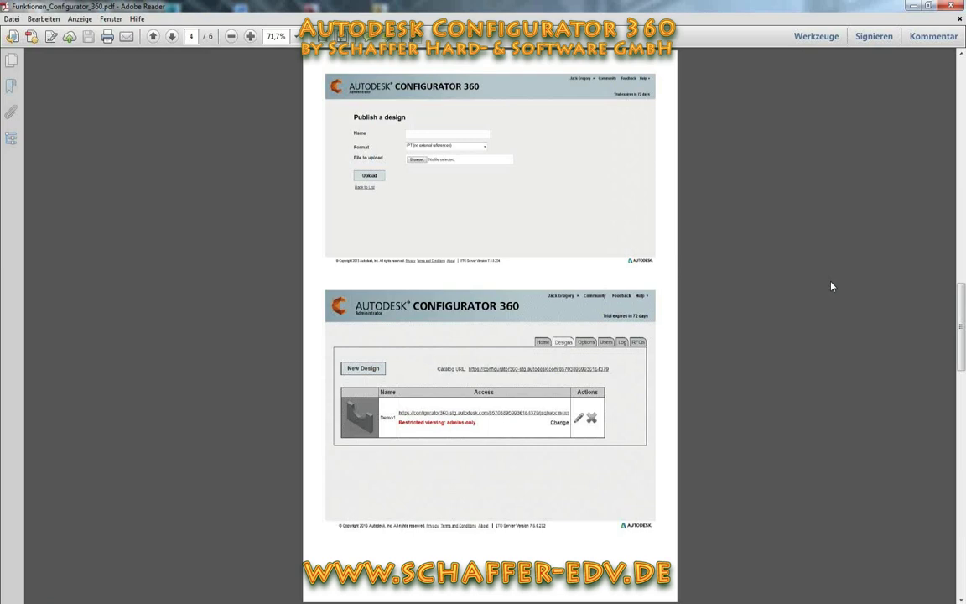
- Scroll to page 5 of 6 showing the Demo1 preview and parameters table
scroll(831, 286, "down", 5)
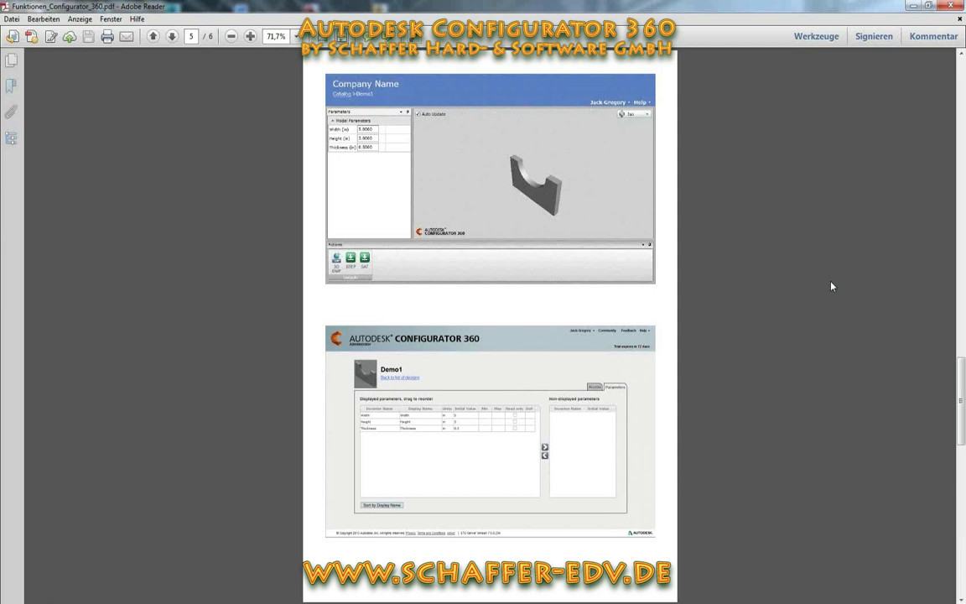
- Scroll to page 6 of 6 on 3D model export and download formats
scroll(831, 286, "down", 5)
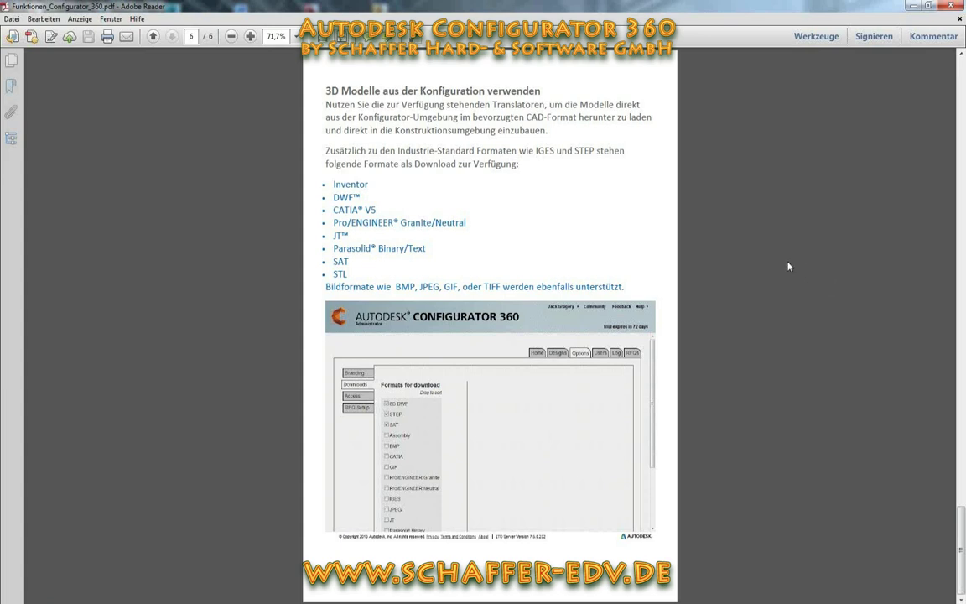
- Close Adobe Reader after reading the downloadable CAD formats page
left_click(957, 6)
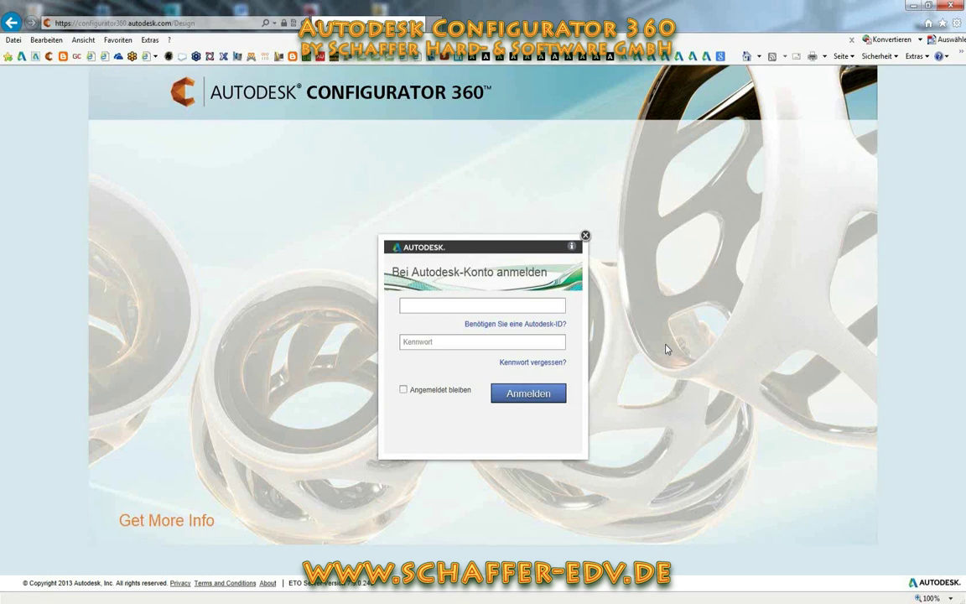
- Enter the Autodesk ID e-mail and Kennwort, sign in, and answer Nein to saving the password
left_click(406, 342)
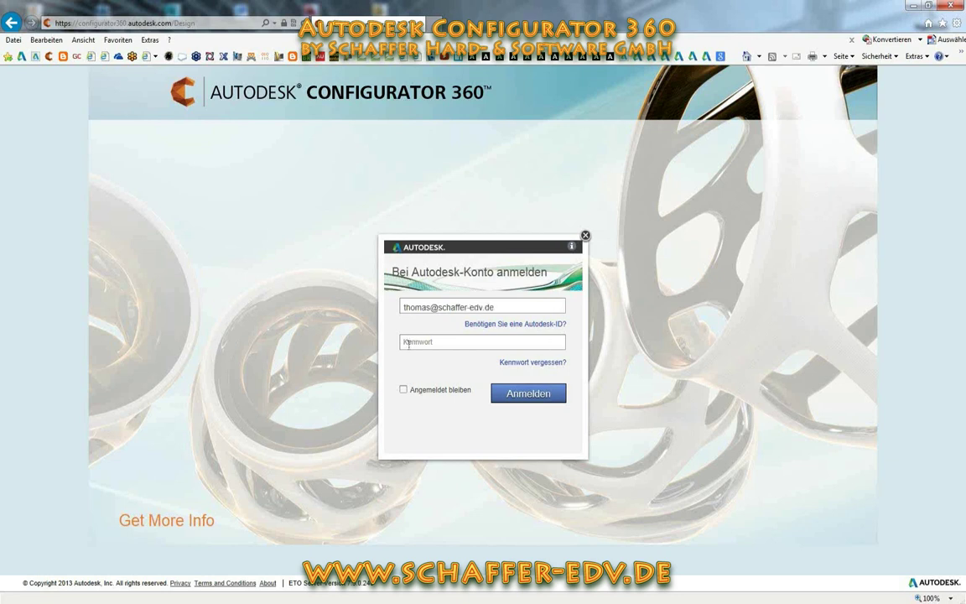
left_click(518, 398)
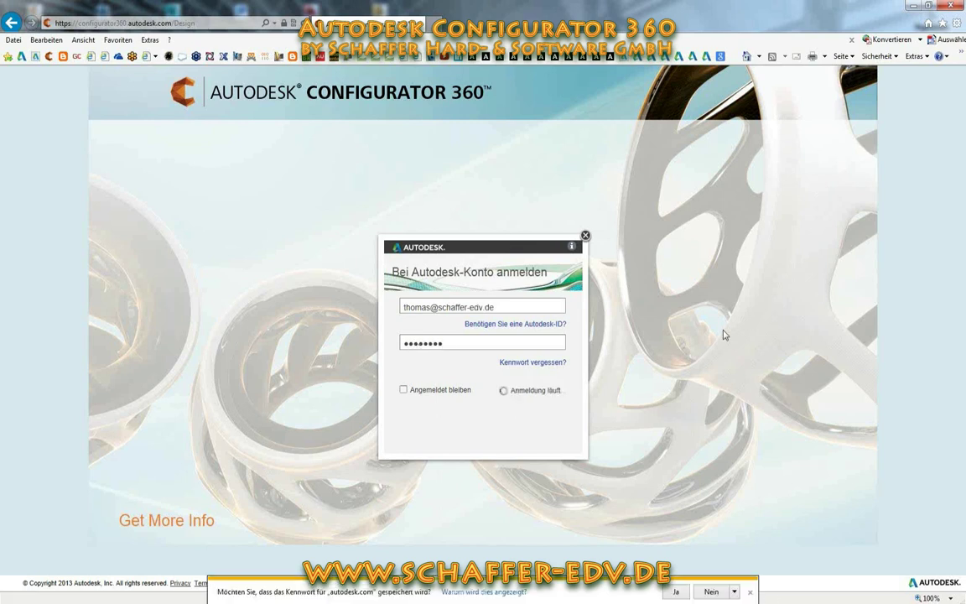
left_click(711, 592)
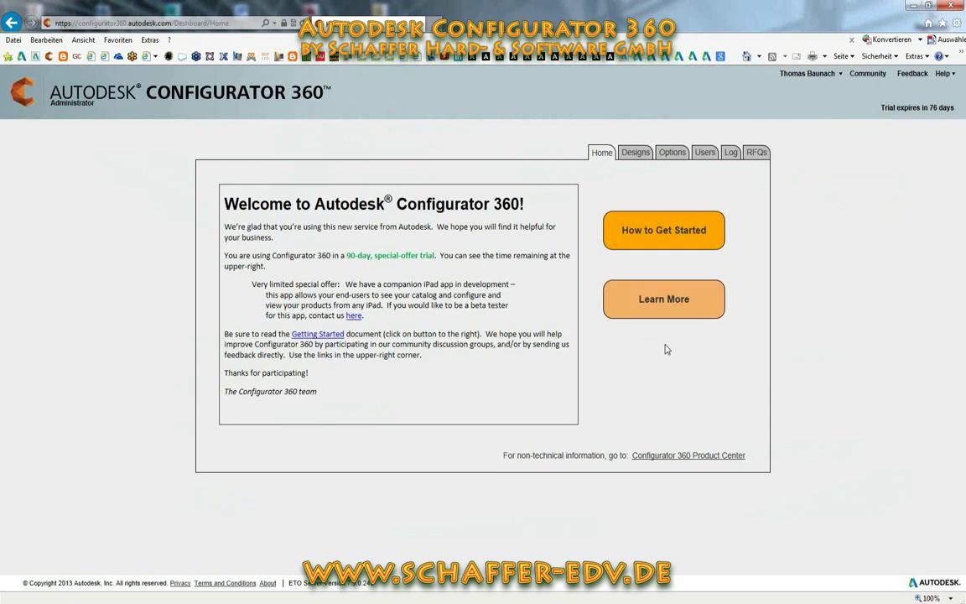
- Open the administrator Options page and switch to its Branding settings
left_click(673, 155)
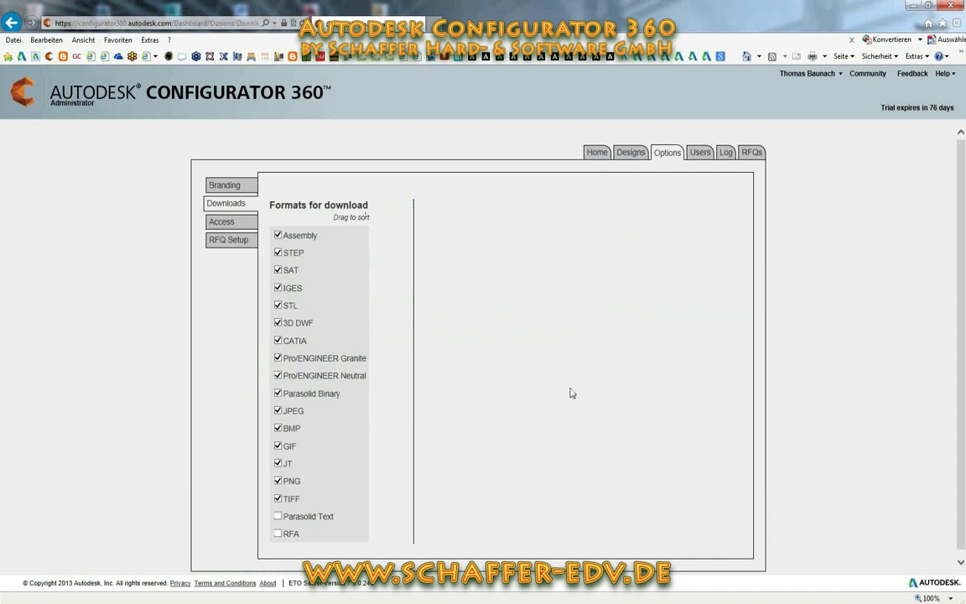
left_click(233, 189)
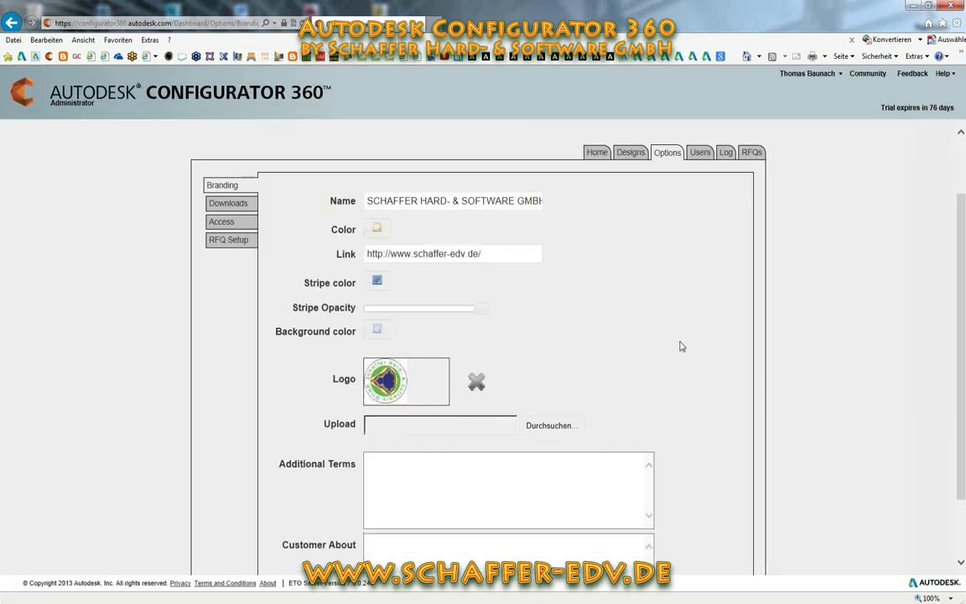
- Scroll through the Branding settings to review company name, colours and logo
scroll(621, 327, "down", 1)
scroll(755, 276, "up", 1)
scroll(411, 436, "down", 2)
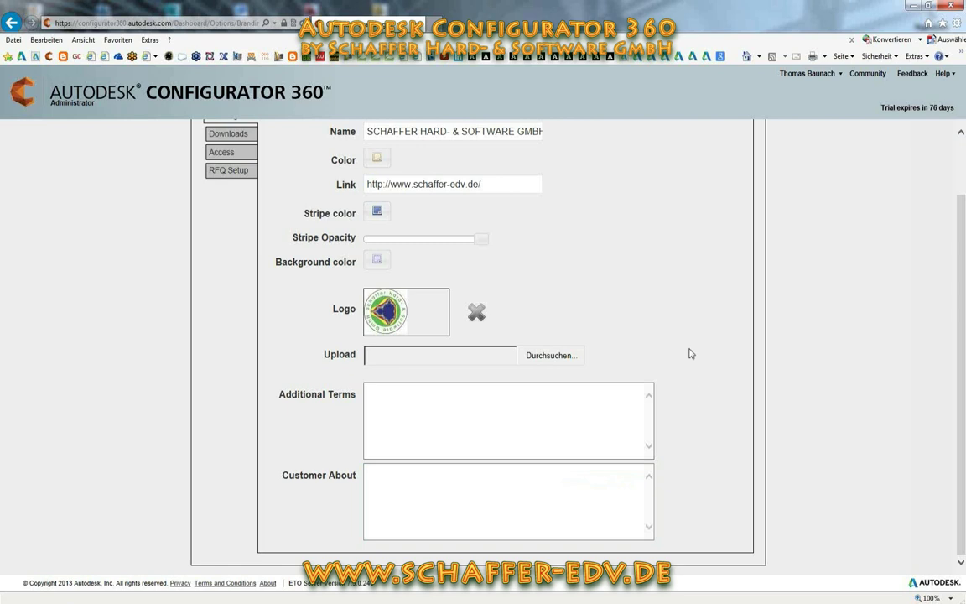
scroll(690, 353, "up", 2)
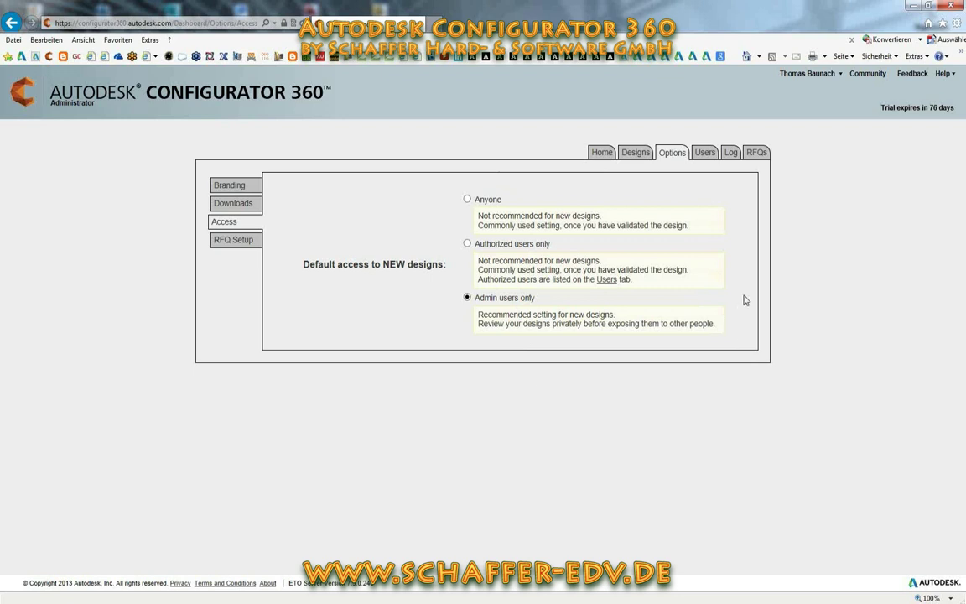
- Show the Designs table with BANBURY_RUBBER_MIXING, DREHFLANSCH, DRUCKFEDER and their admin-only access
left_click(705, 153)
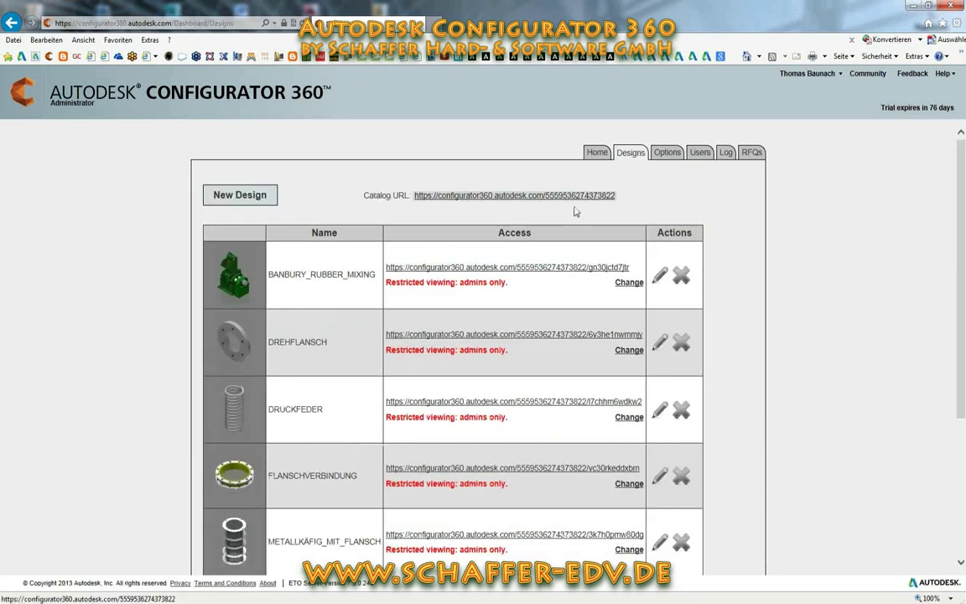
- Scroll through the catalog designs list and open the DRUCKFEDER spring via its access URL
scroll(758, 343, "down", 1)
scroll(758, 343, "down", 2)
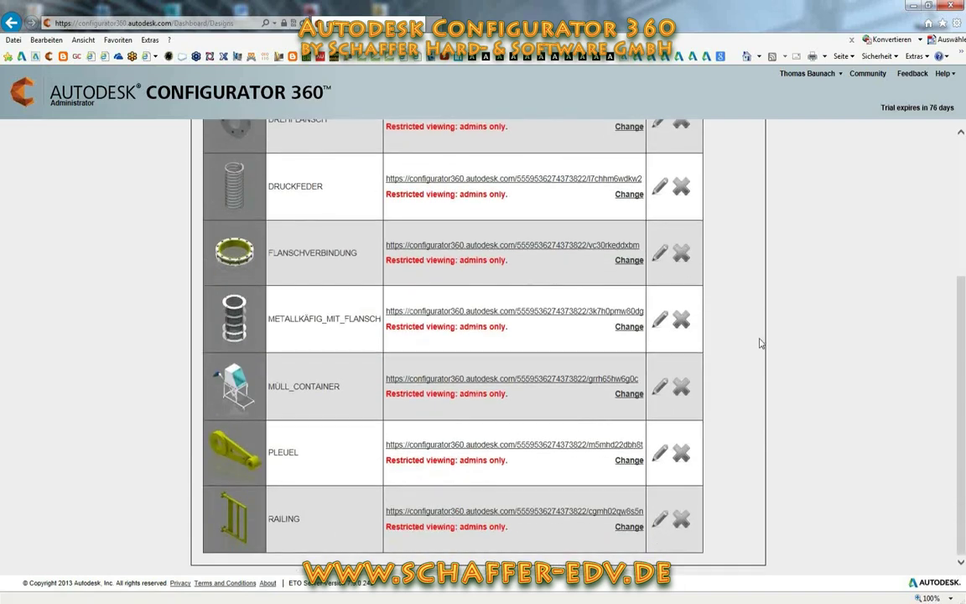
scroll(773, 327, "up", 2)
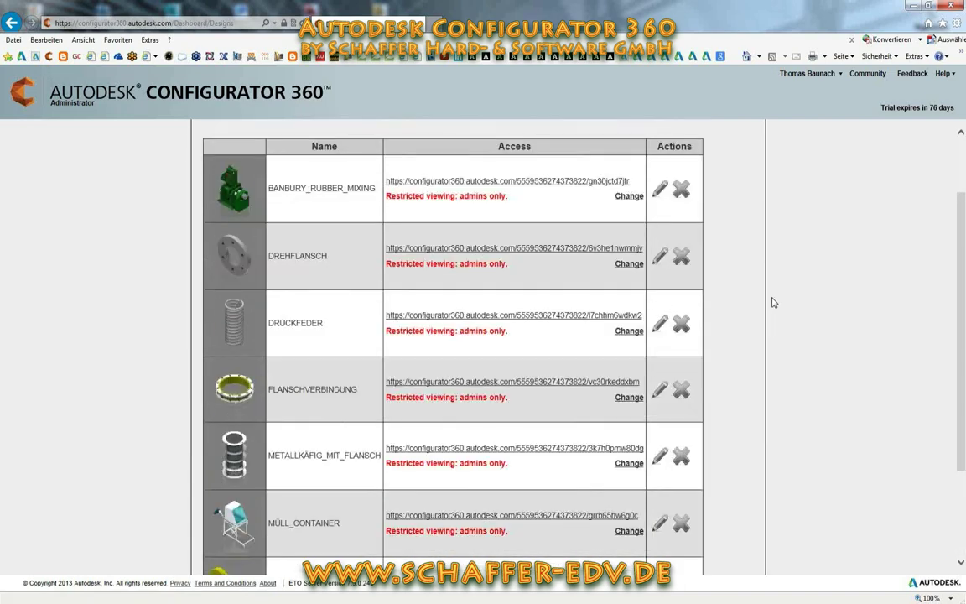
scroll(773, 303, "up", 2)
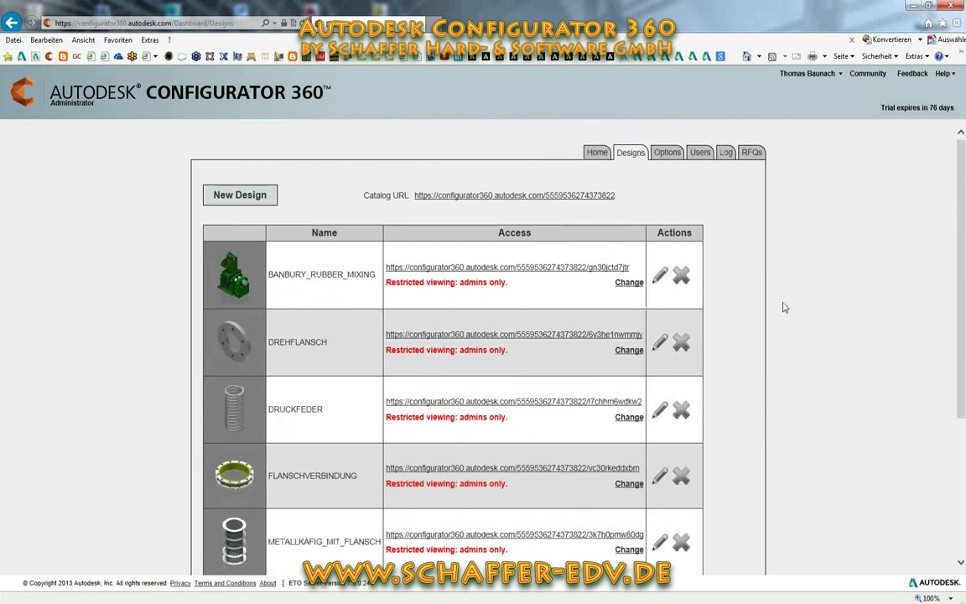
scroll(799, 317, "down", 1)
scroll(799, 317, "down", 2)
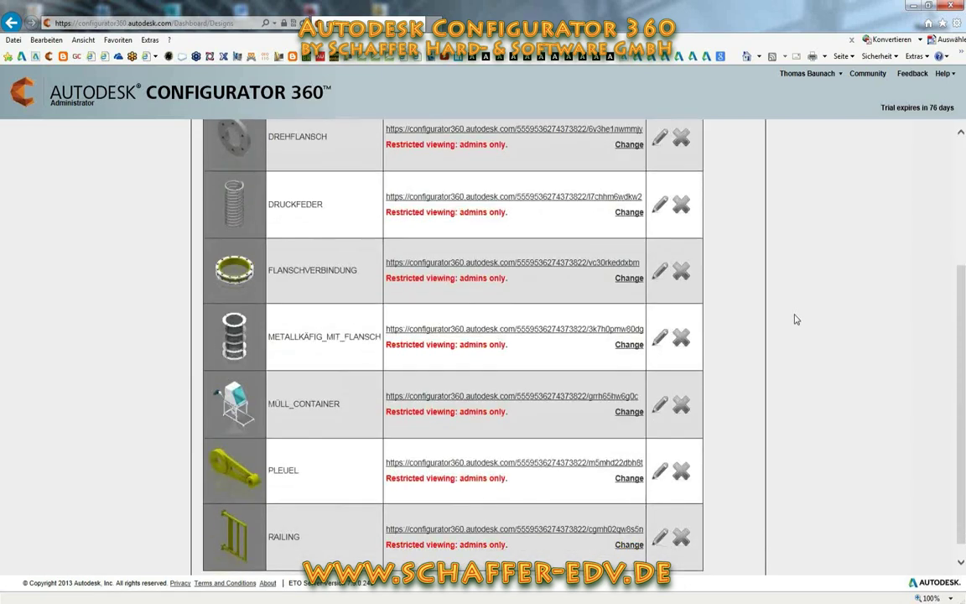
scroll(799, 315, "up", 1)
scroll(798, 315, "up", 1)
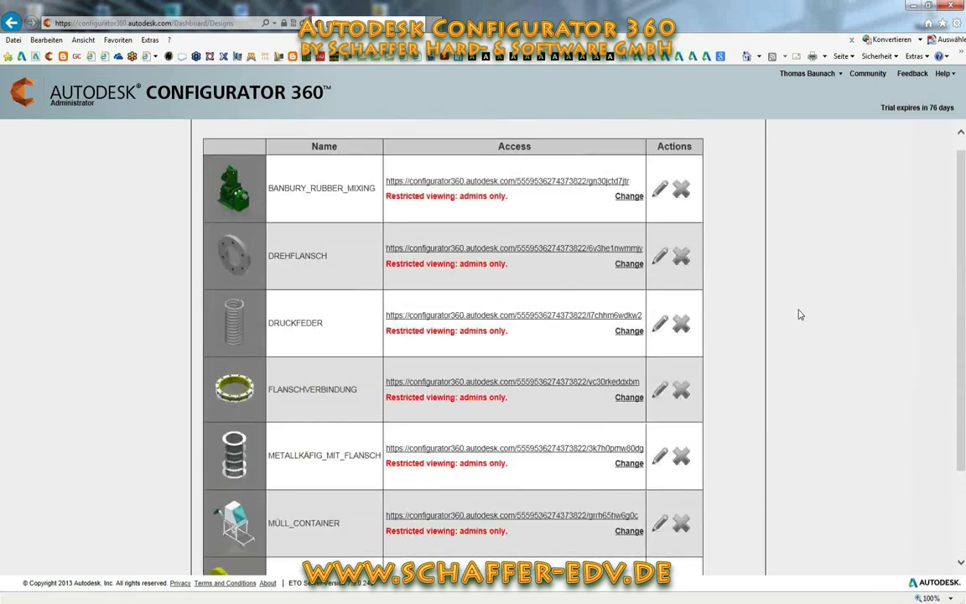
scroll(798, 314, "up", 1)
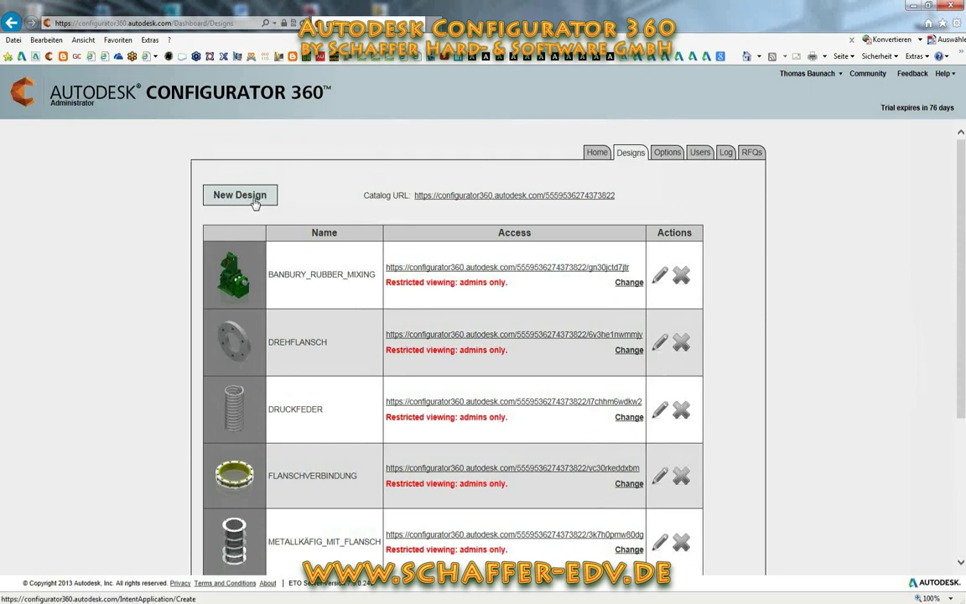
scroll(638, 308, "down", 2)
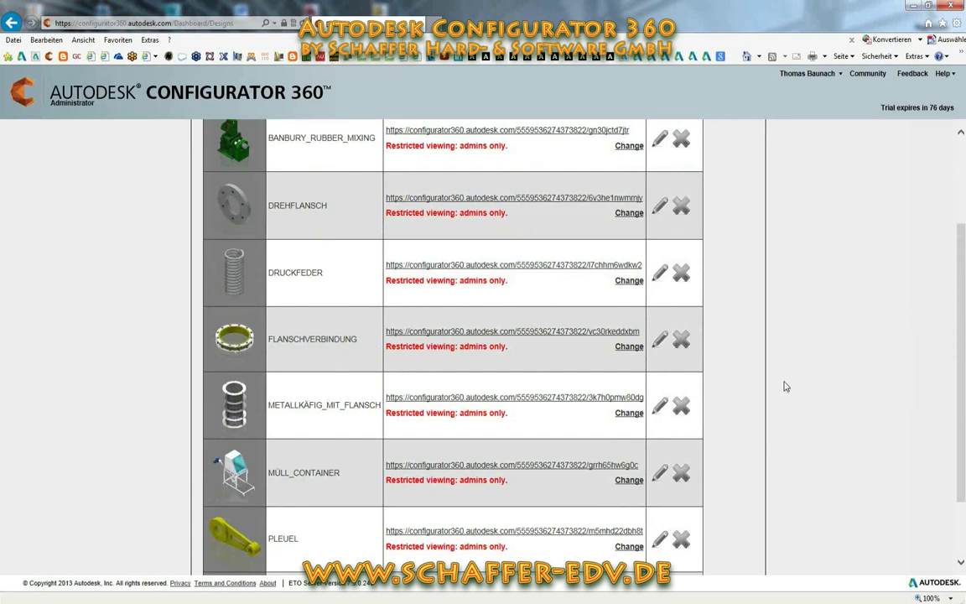
scroll(784, 375, "up", 2)
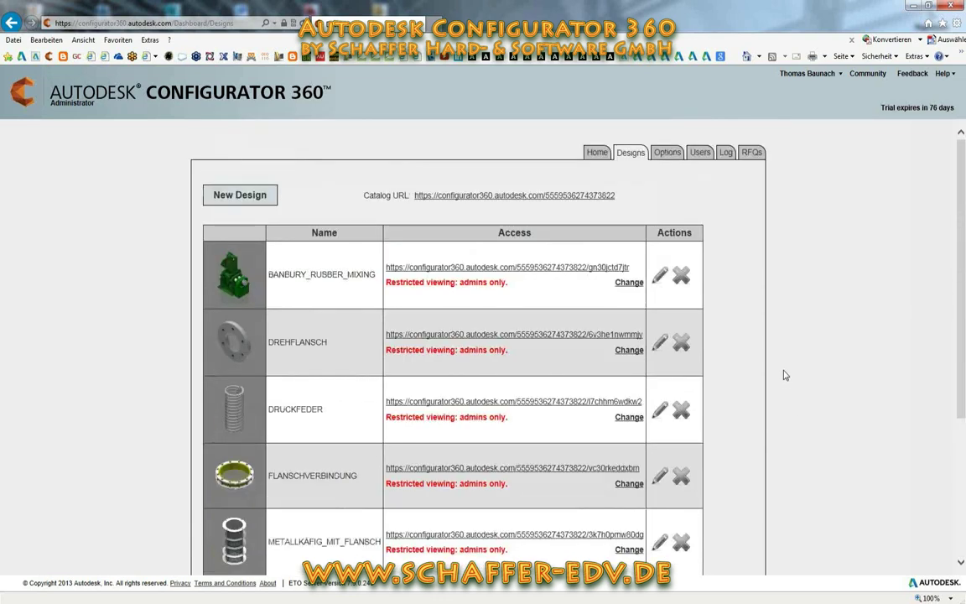
scroll(784, 375, "down", 1)
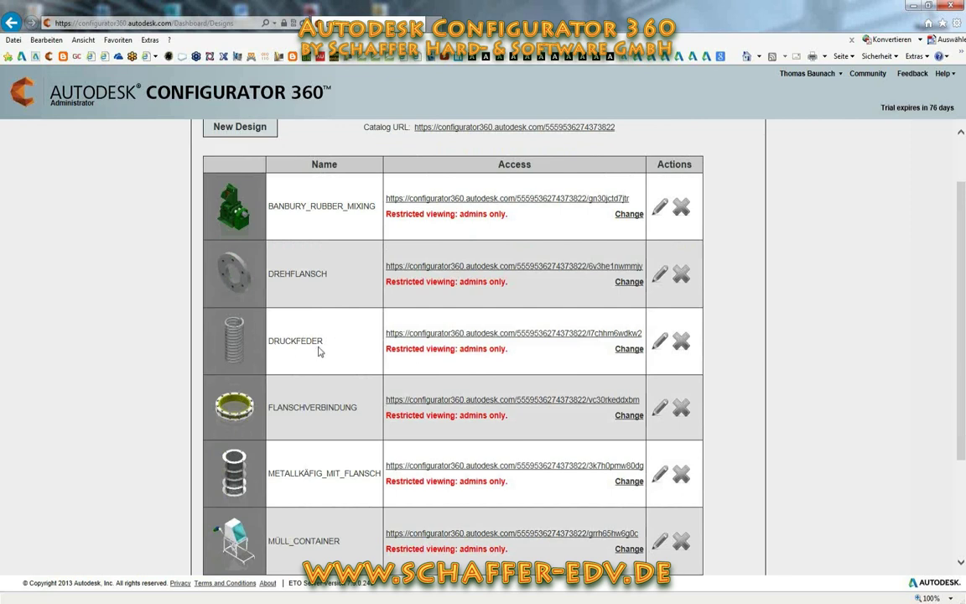
left_click(557, 334)
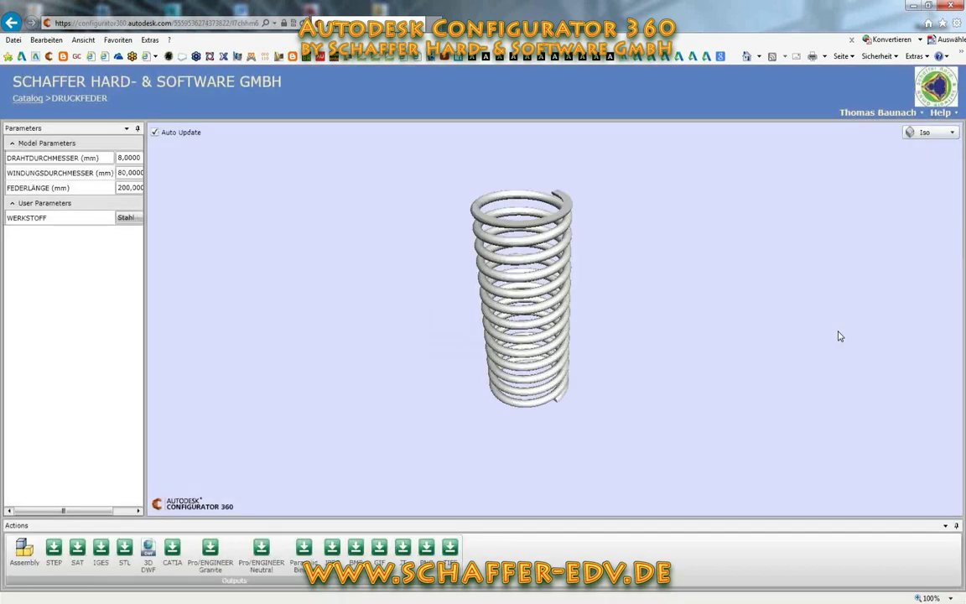
- Widen the Parameters panel so the spring's full values (8 mm wire, 80 mm coil, 200 mm length) show
left_click_drag(145, 200, 162, 200)
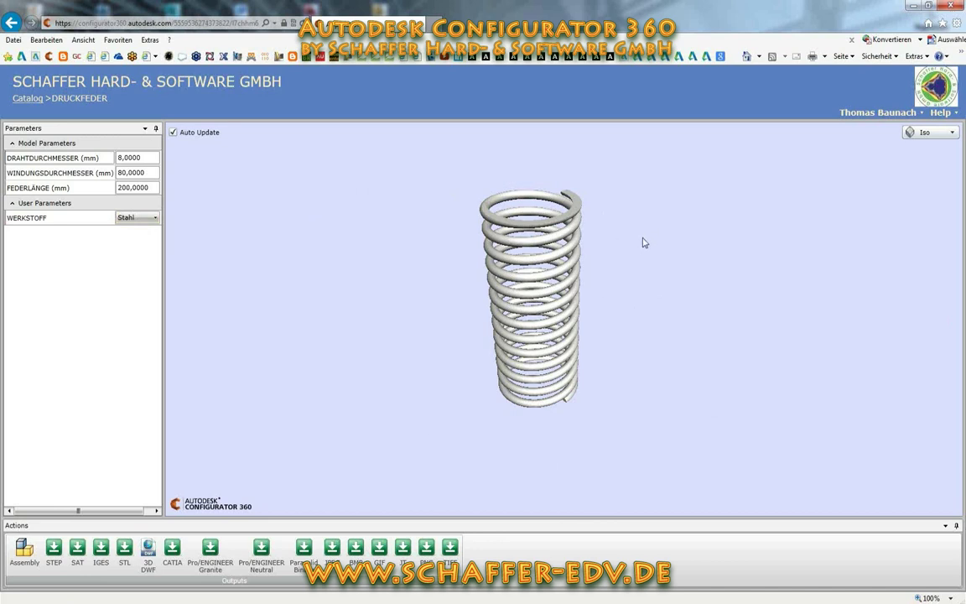
- Set DRAHTDURCHMESSER to 5, WINDUNGSDURCHMESSER to 60 and enter a new FEDERLÄNGE value
left_click(130, 158)
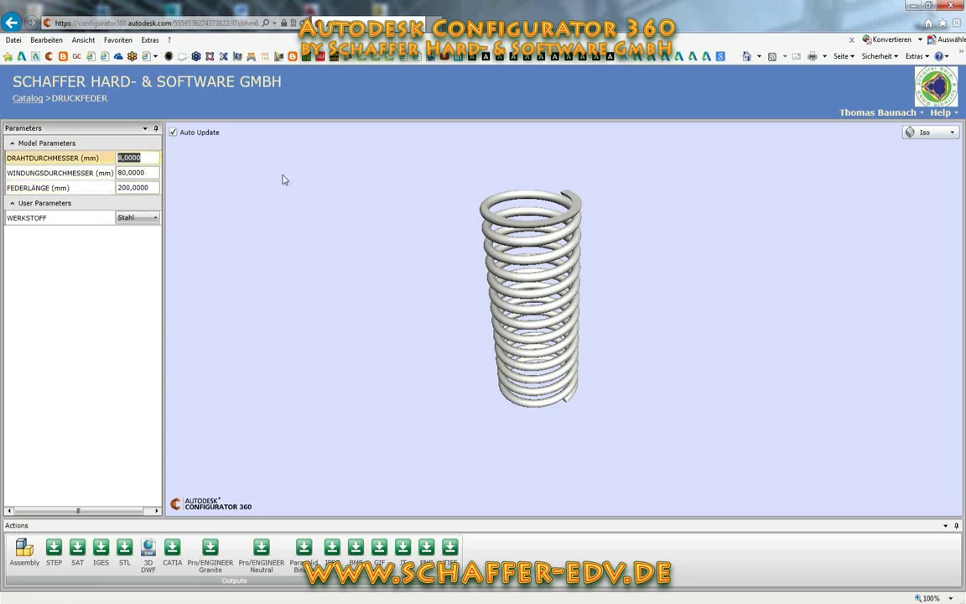
type("5")
key("Return")
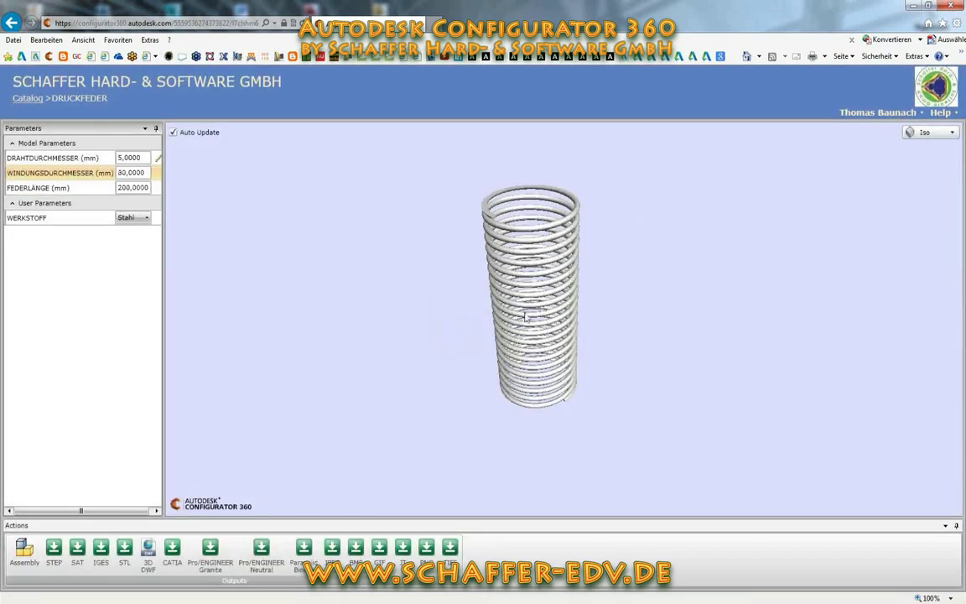
left_click_drag(468, 298, 474, 319)
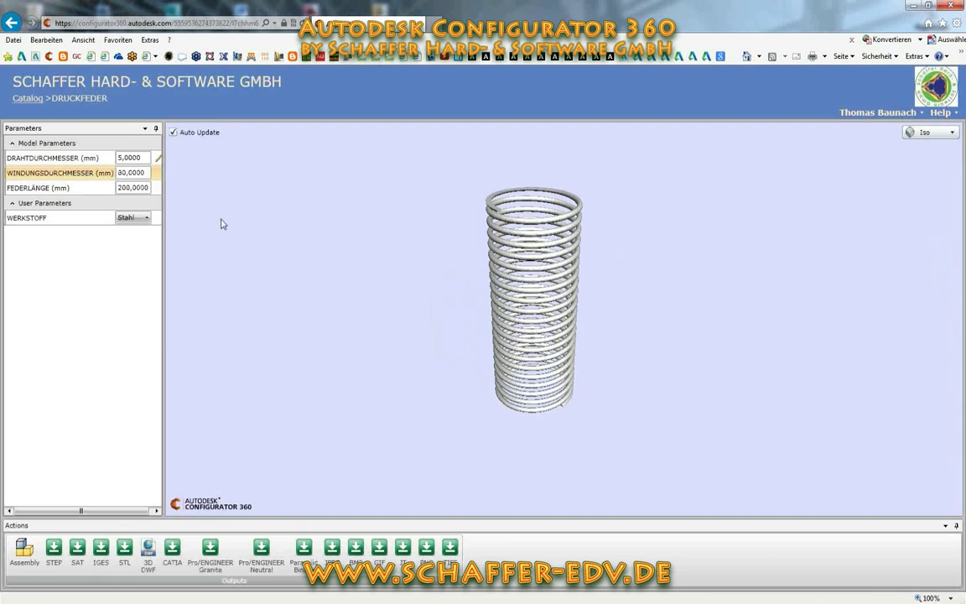
left_click(130, 172)
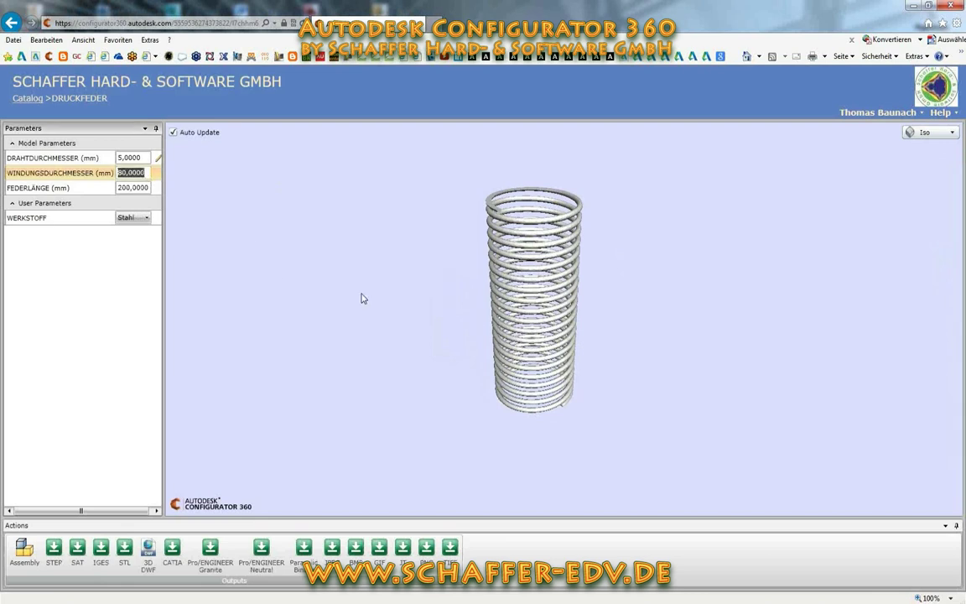
type("60,")
key("Return")
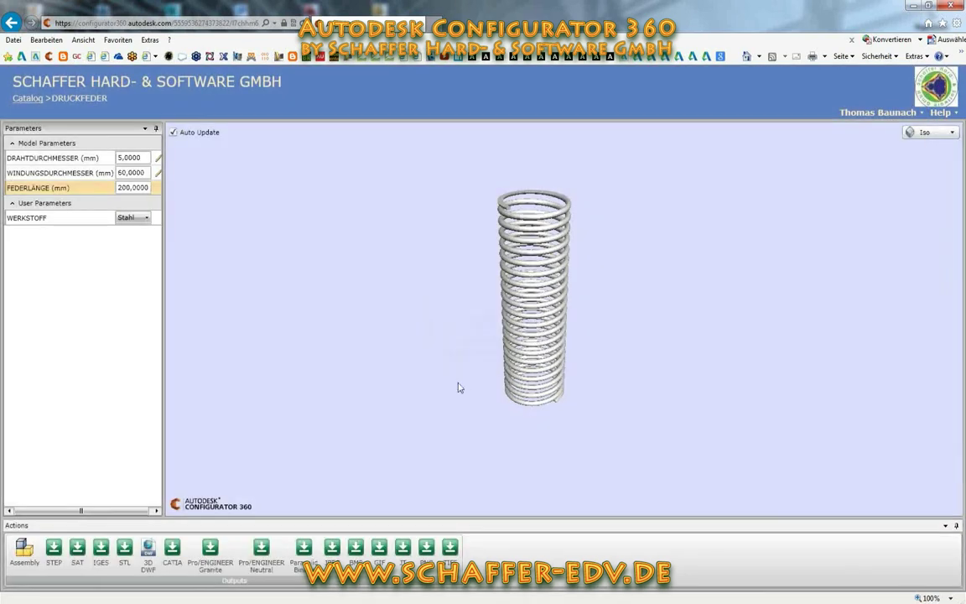
double_click(146, 187)
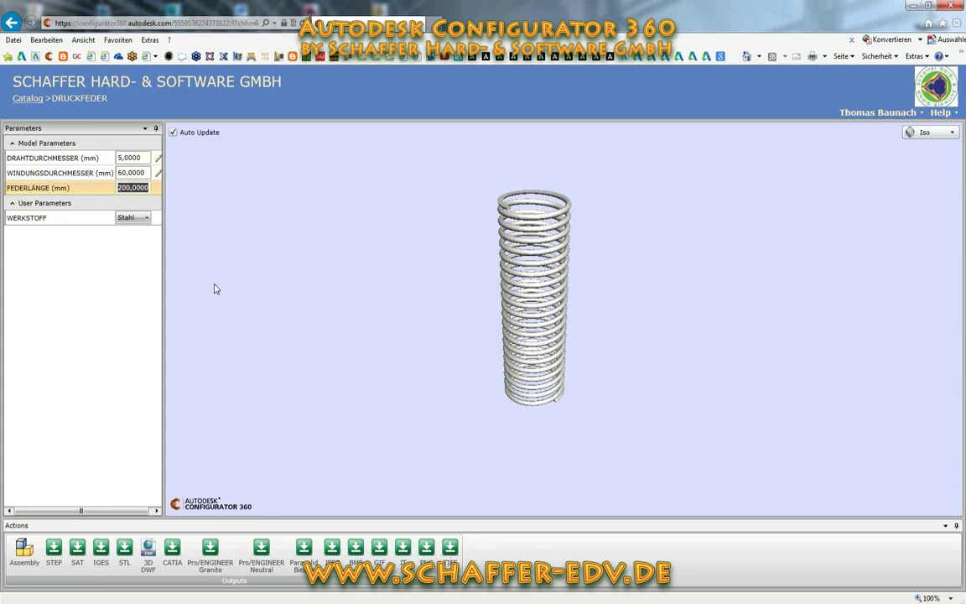
type("400")
key("Return")
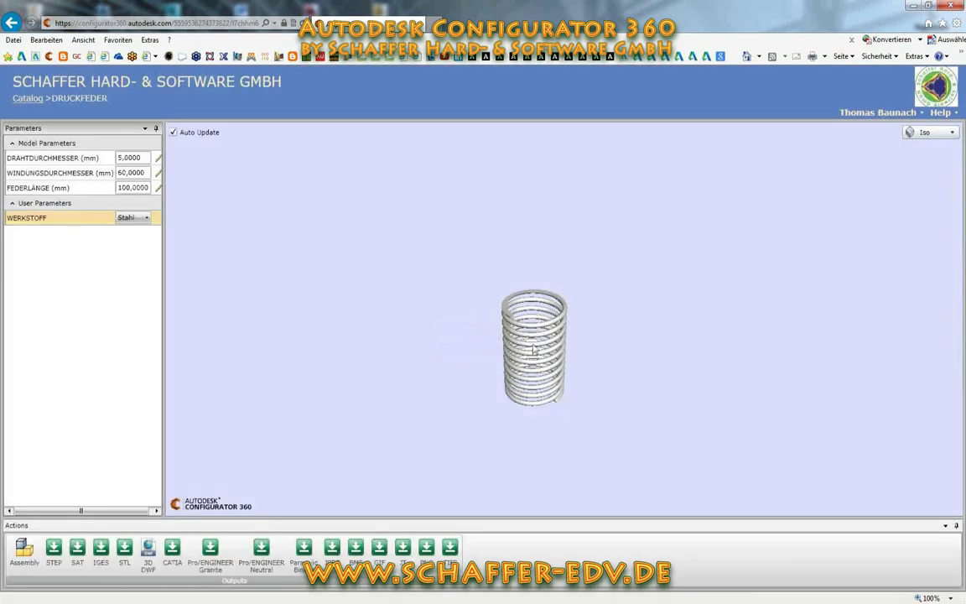
- Zoom and orbit the regenerated spring, then go back to the administrator Designs list
scroll(533, 350, "up", 2)
mouse_move(536, 325)
left_mouse_down()
mouse_move(518, 301)
mouse_move(538, 326)
mouse_move(477, 292)
left_mouse_up()
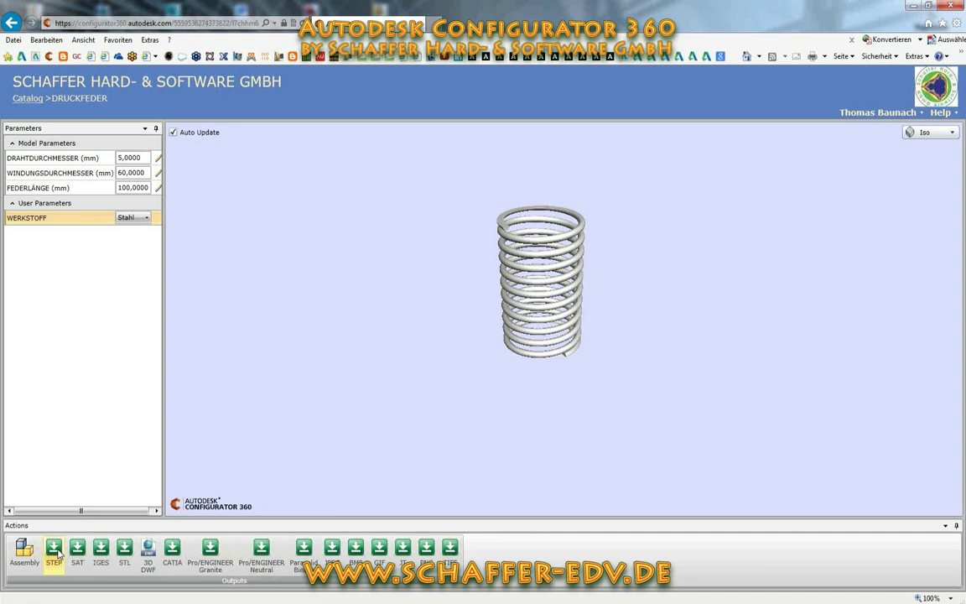
left_click(877, 113)
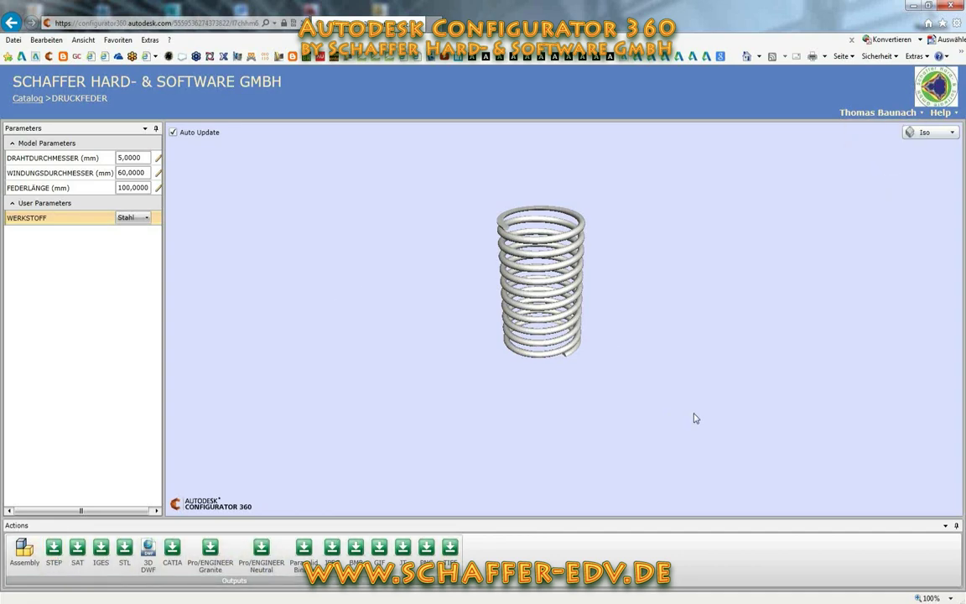
scroll(293, 290, "down", 1)
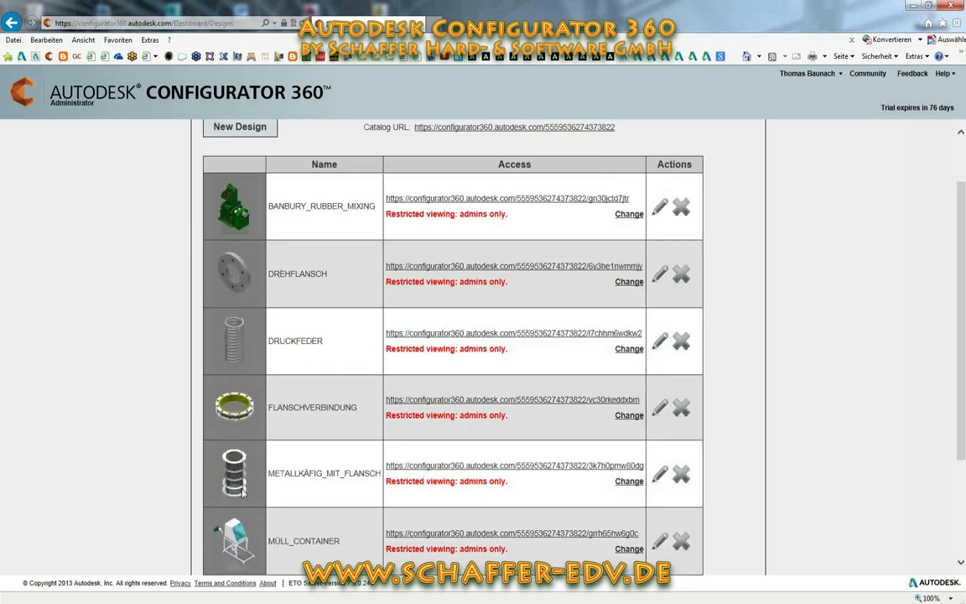
- Scroll the Designs list and open the METALLKÄFIG_MIT_FLANSCH cage design
scroll(248, 483, "down", 1)
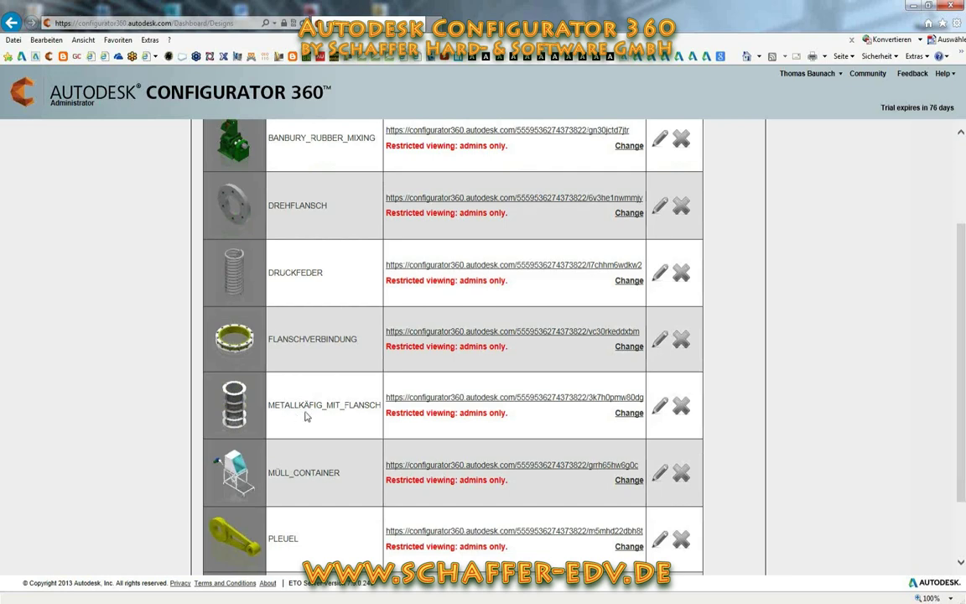
left_click(540, 398)
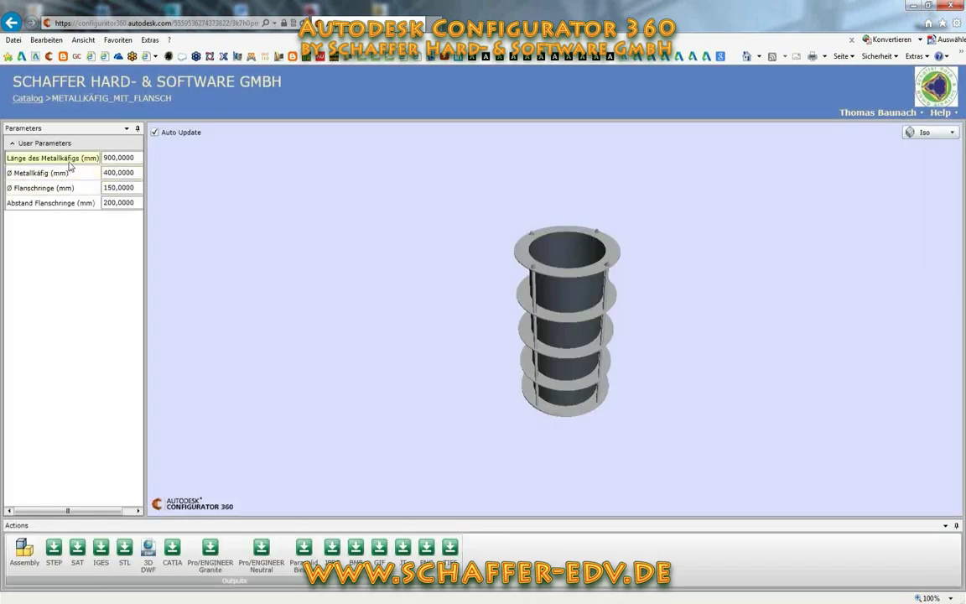
- Orbit the cage side-on, zoom in, and select its length value for editing
mouse_move(406, 330)
left_mouse_down()
mouse_move(461, 318)
mouse_move(410, 269)
mouse_move(400, 307)
mouse_move(420, 286)
left_mouse_up()
scroll(504, 260, "up", 1)
scroll(520, 277, "up", 2)
scroll(535, 292, "up", 2)
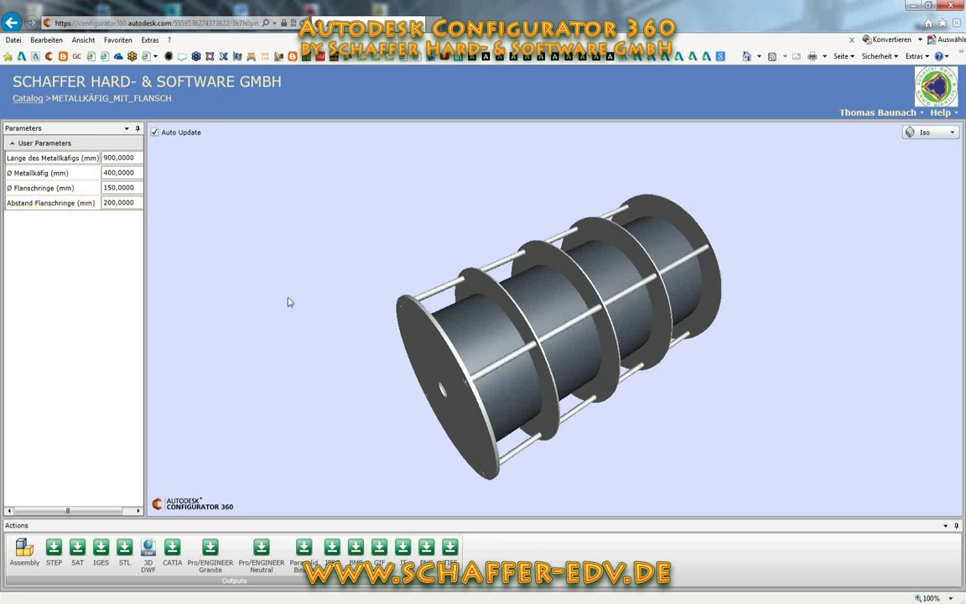
left_click(113, 158)
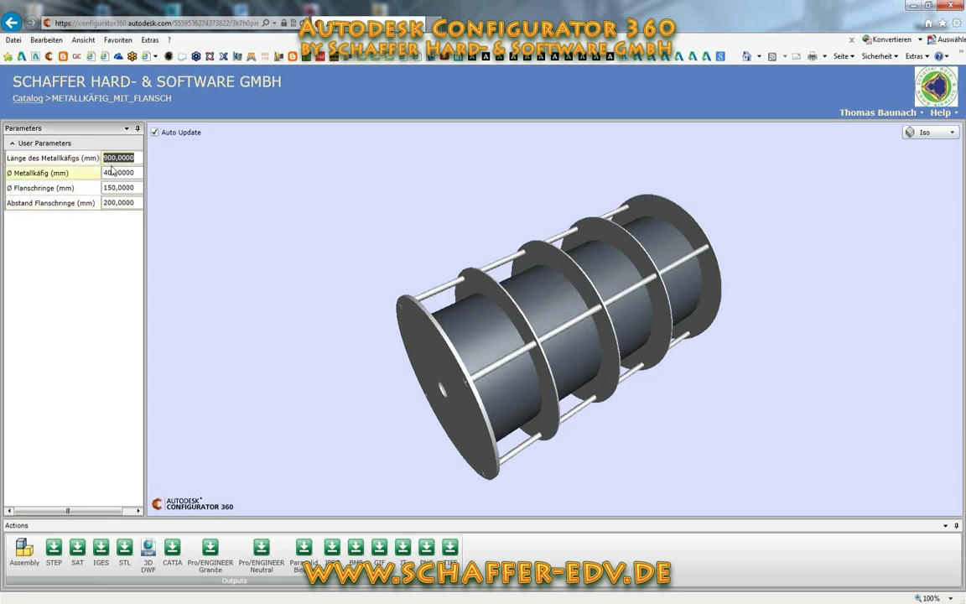
- Set the cage length to 1200 mm and the Ø Metallkäfig diameter to 600 mm
type("1200")
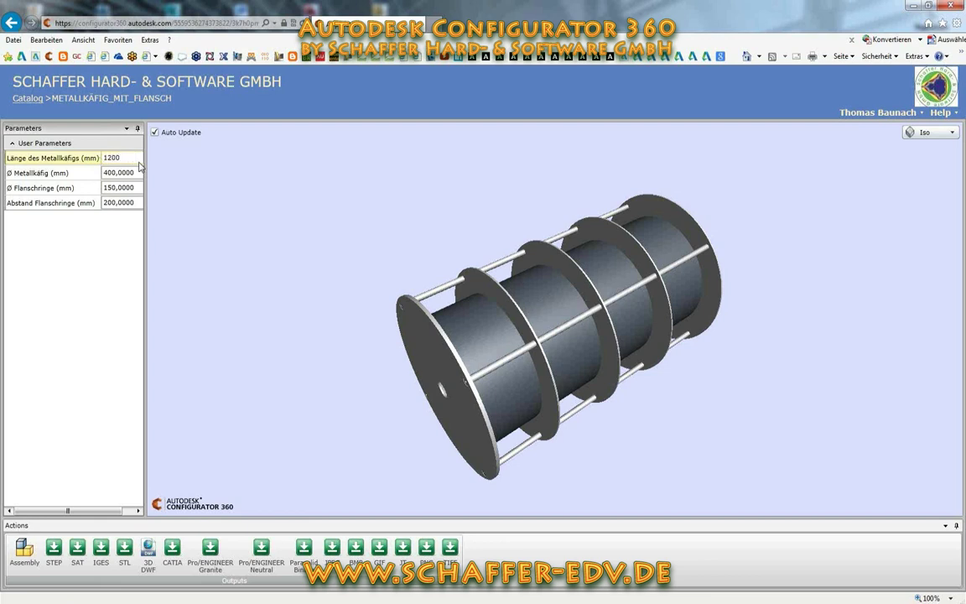
key("Return")
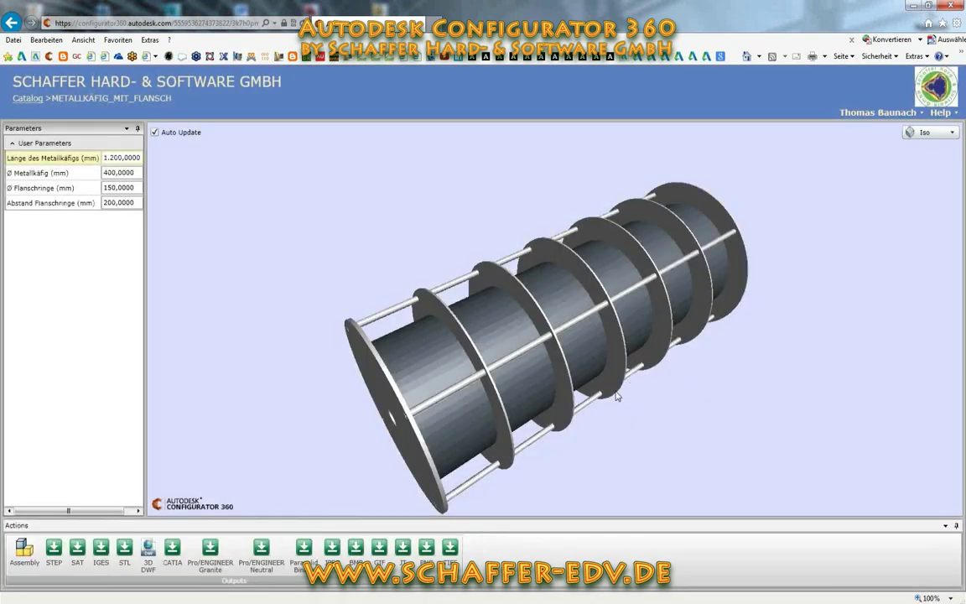
left_click(129, 187)
key("shift+Tab")
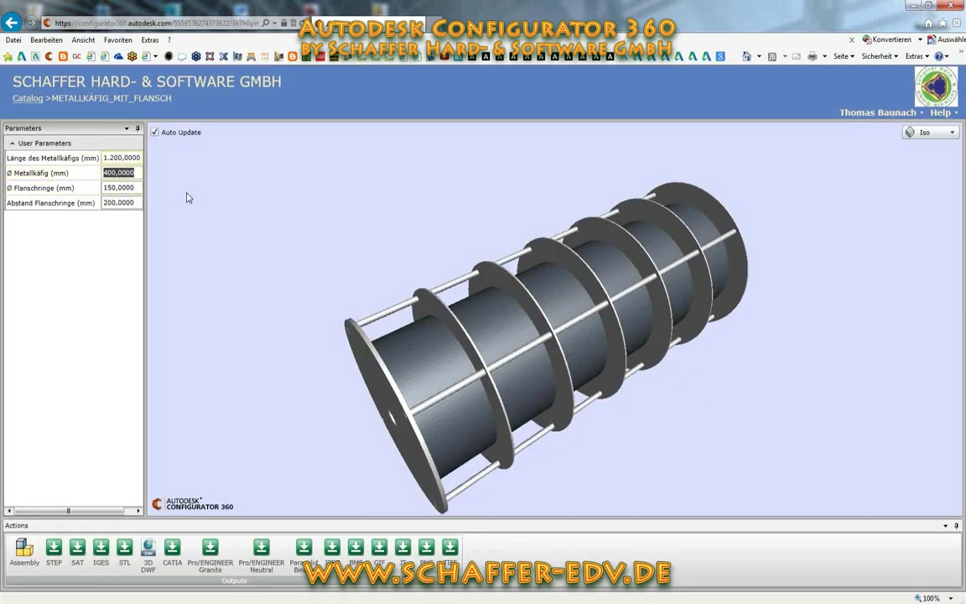
type("600")
key("Return")
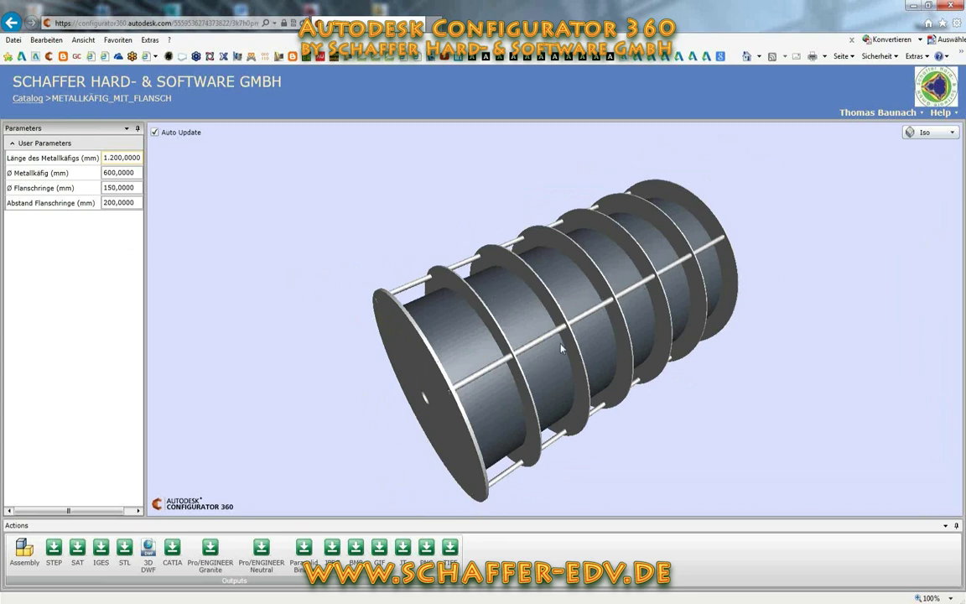
- Space the flange rings 300 mm apart and orbit the cage to an upright top-down view
left_click(121, 202)
type("300")
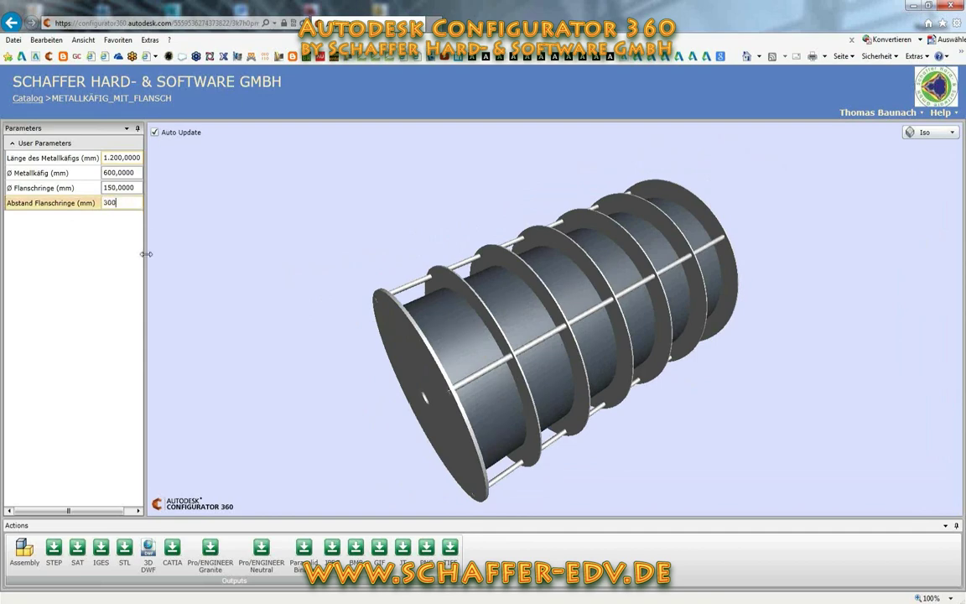
key("Return")
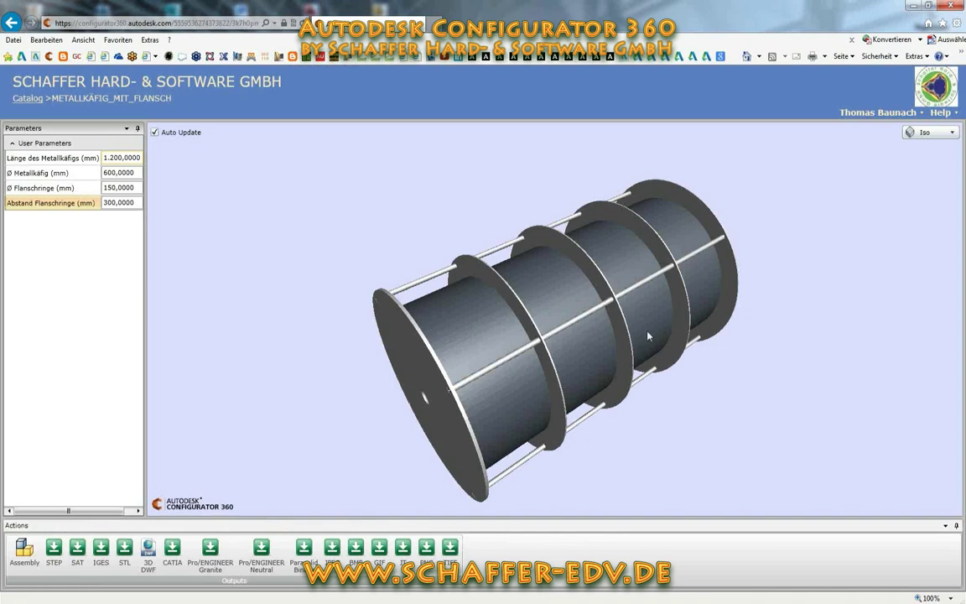
left_click_drag(648, 336, 504, 244)
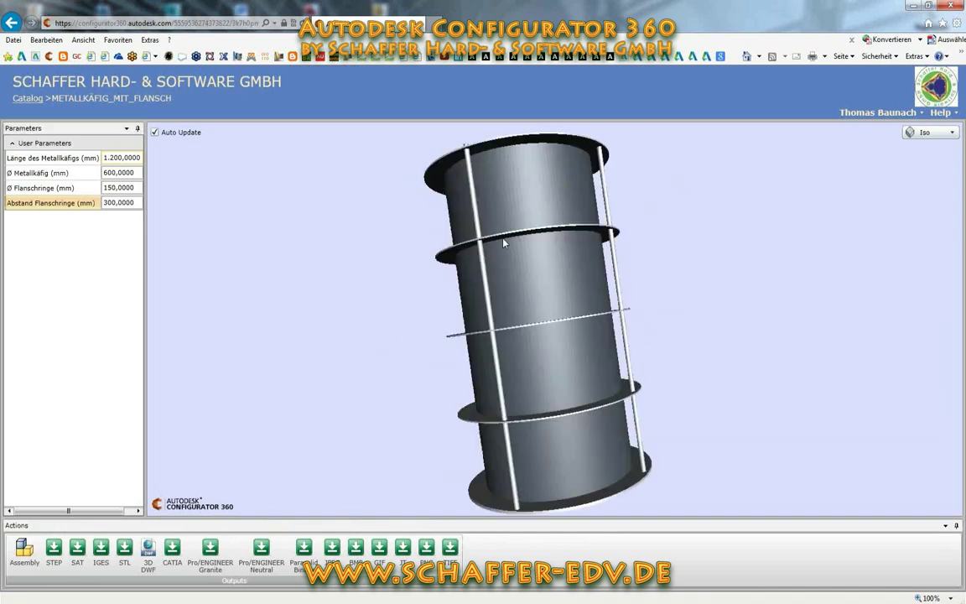
mouse_move(504, 243)
left_mouse_down()
mouse_move(435, 296)
mouse_move(496, 196)
left_mouse_up()
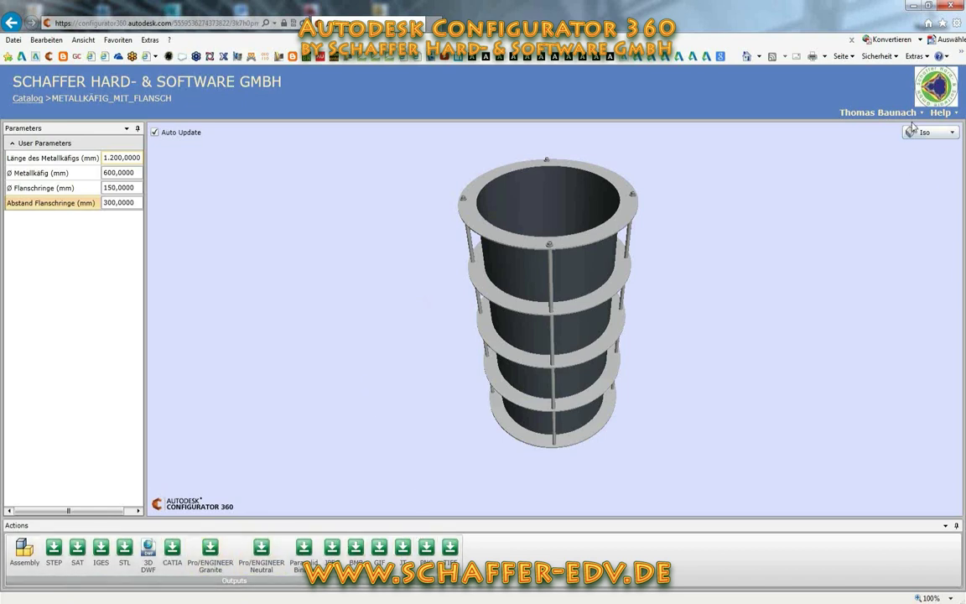
- Return to the administrator Designs list and open the RAILING design
left_click(879, 113)
scroll(479, 390, "down", 2)
scroll(479, 390, "down", 1)
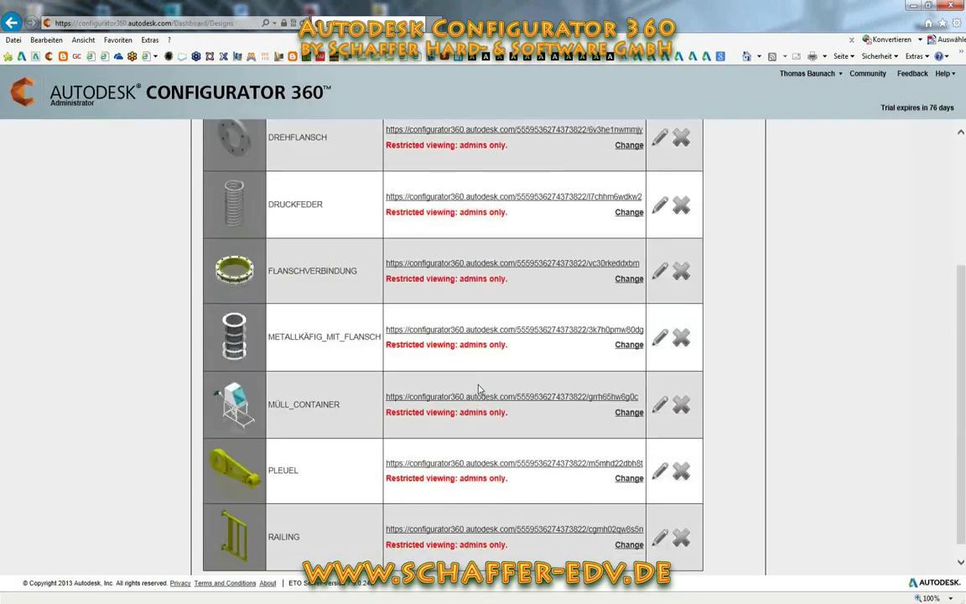
scroll(479, 390, "down", 1)
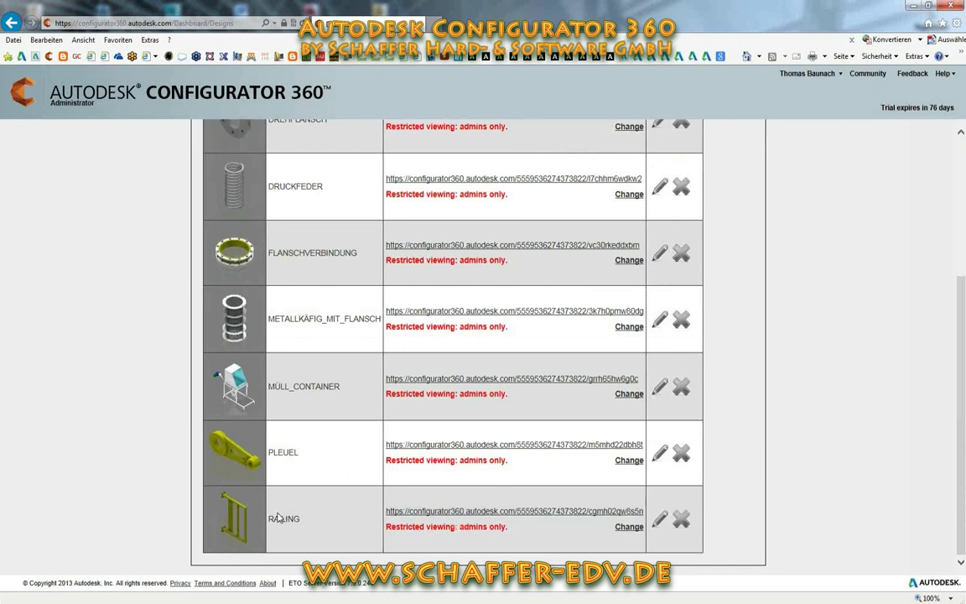
left_click(544, 514)
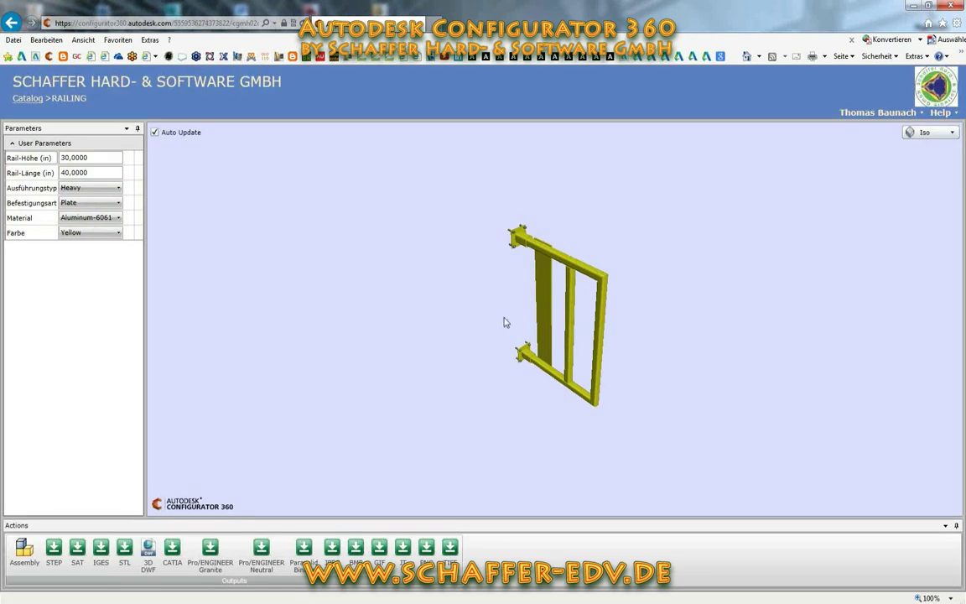
scroll(526, 314, "up", 2)
- Face the railing from the front, make it Orange and set Rail-Länge to 50
mouse_move(526, 314)
left_mouse_down()
mouse_move(483, 330)
mouse_move(492, 446)
mouse_move(362, 381)
mouse_move(328, 328)
mouse_move(317, 365)
mouse_move(293, 367)
mouse_move(298, 345)
mouse_move(315, 371)
mouse_move(302, 359)
left_mouse_up()
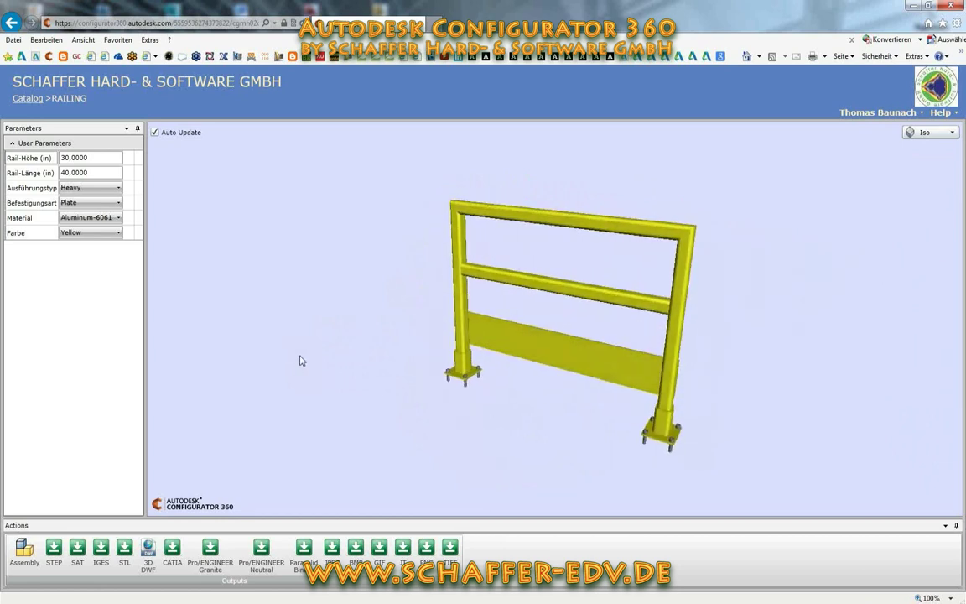
left_click(119, 236)
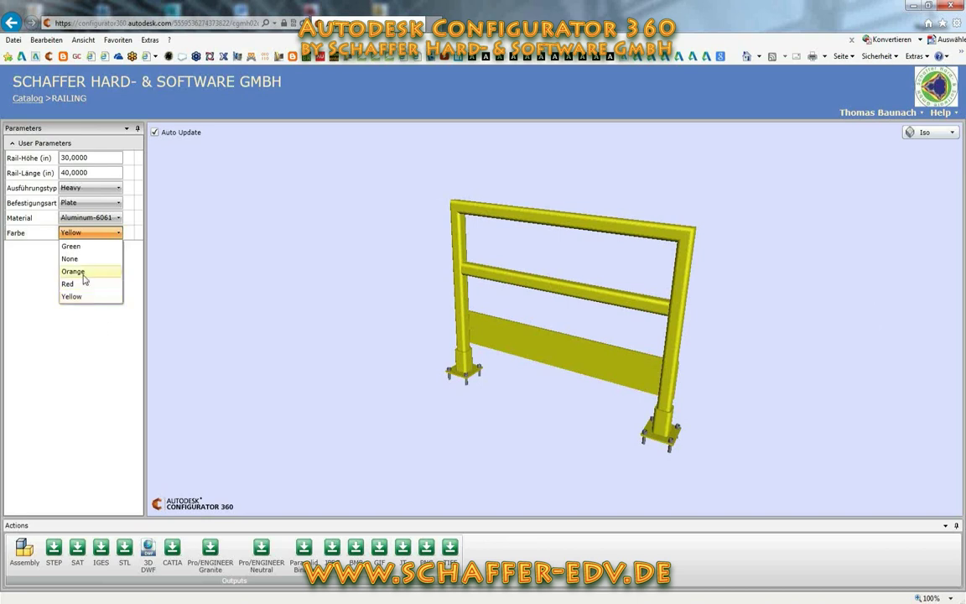
left_click(82, 274)
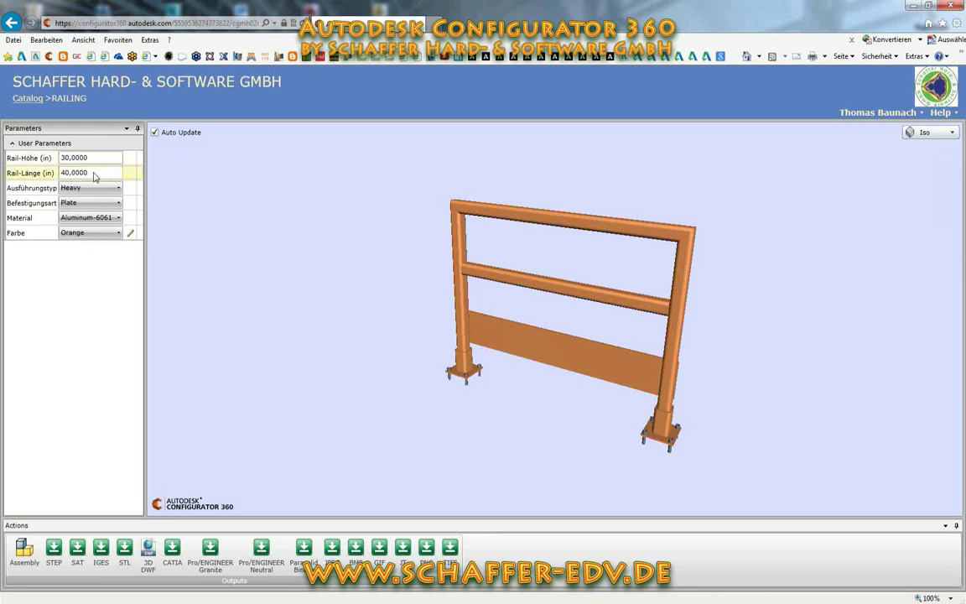
left_click(95, 174)
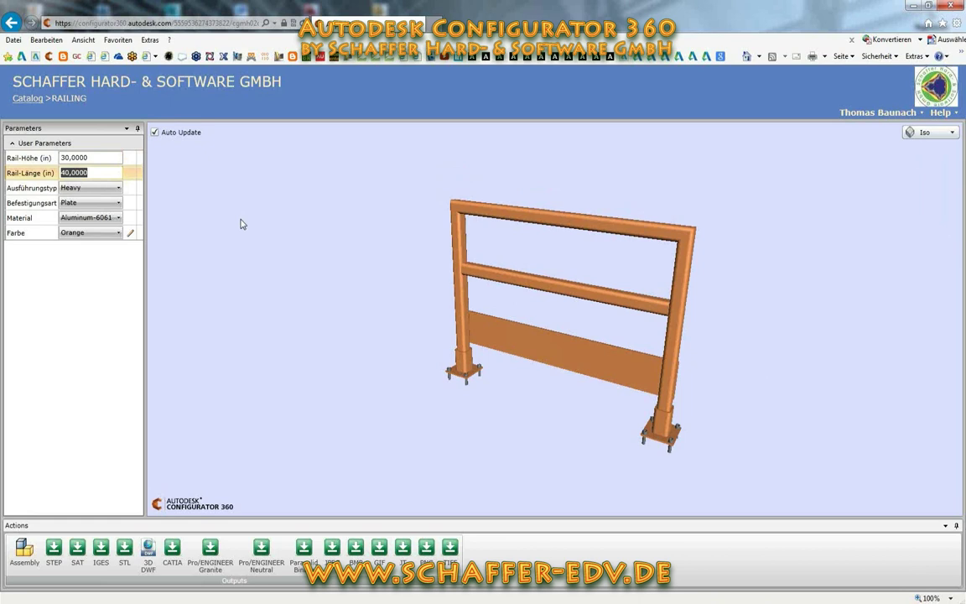
type("50")
key("Return")
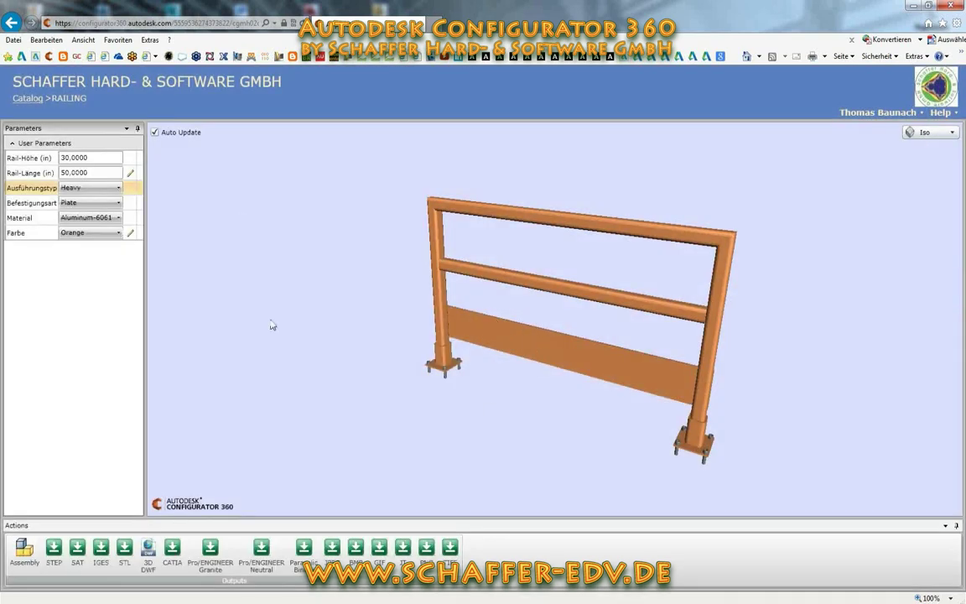
- Change Befestigungsart to Rail and Ausführungstyp to Light
left_click(120, 204)
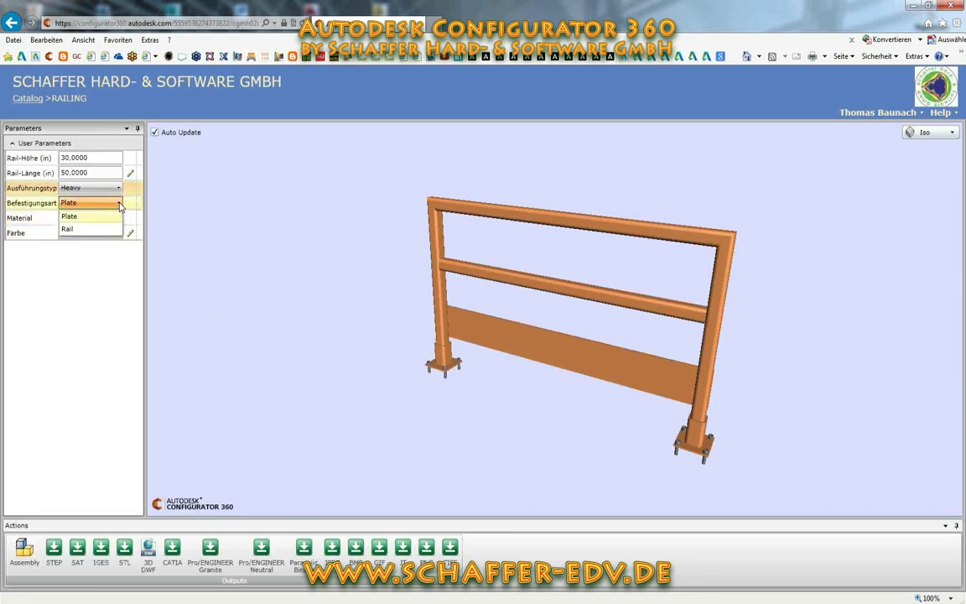
left_click(75, 228)
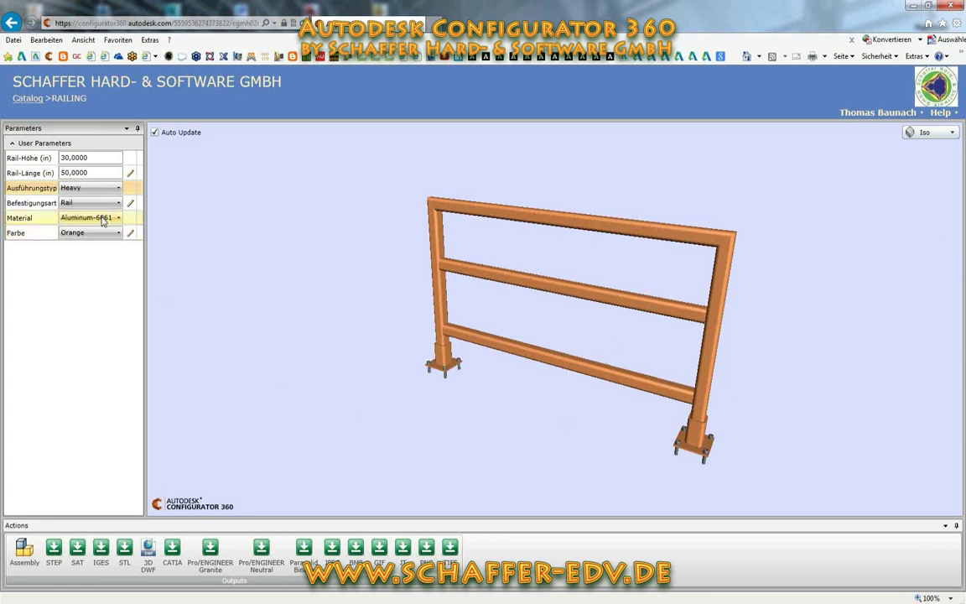
left_click(119, 188)
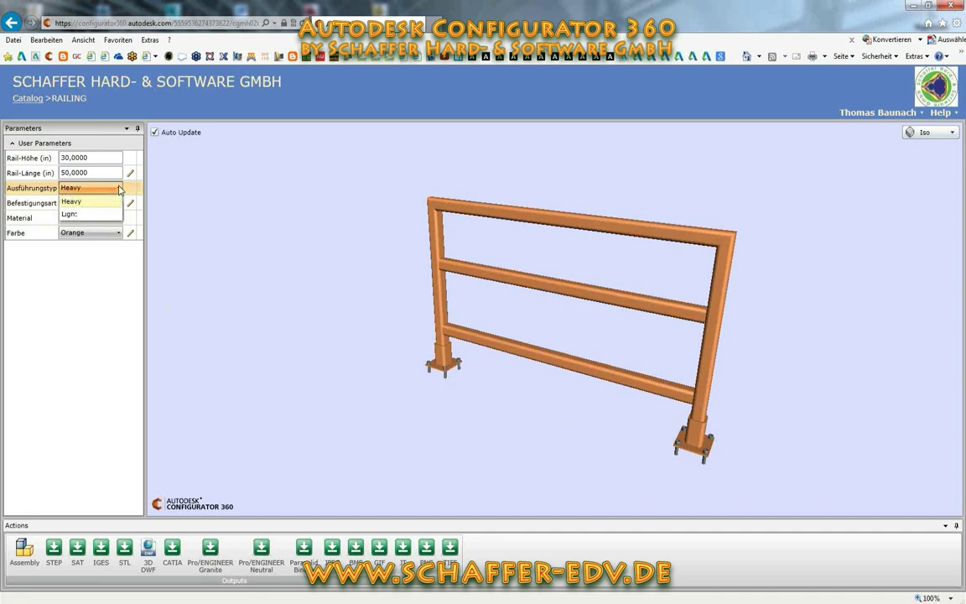
left_click(69, 214)
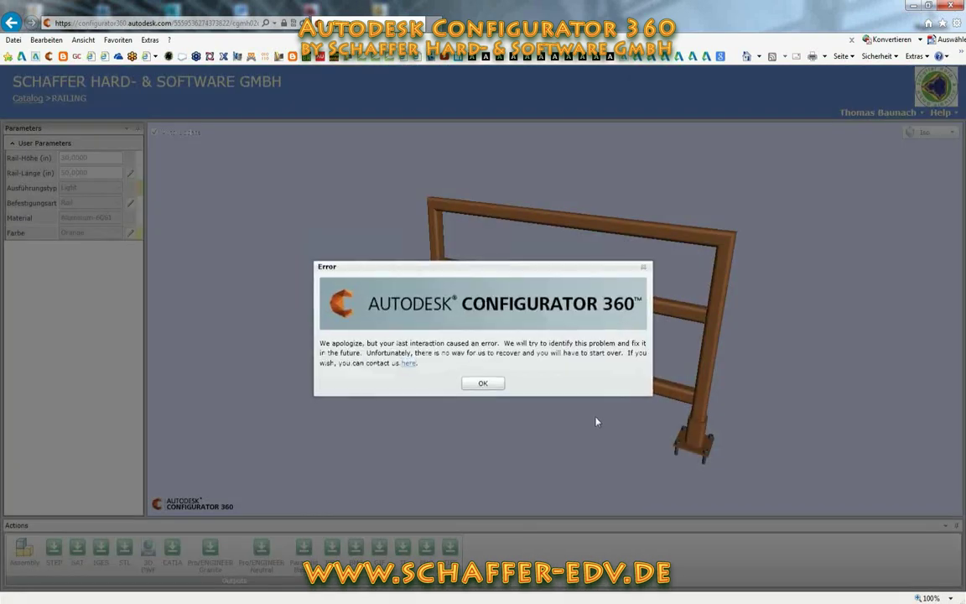
- Dismiss the error with OK and scroll the Designs list down to the RAILING entry
left_click(484, 384)
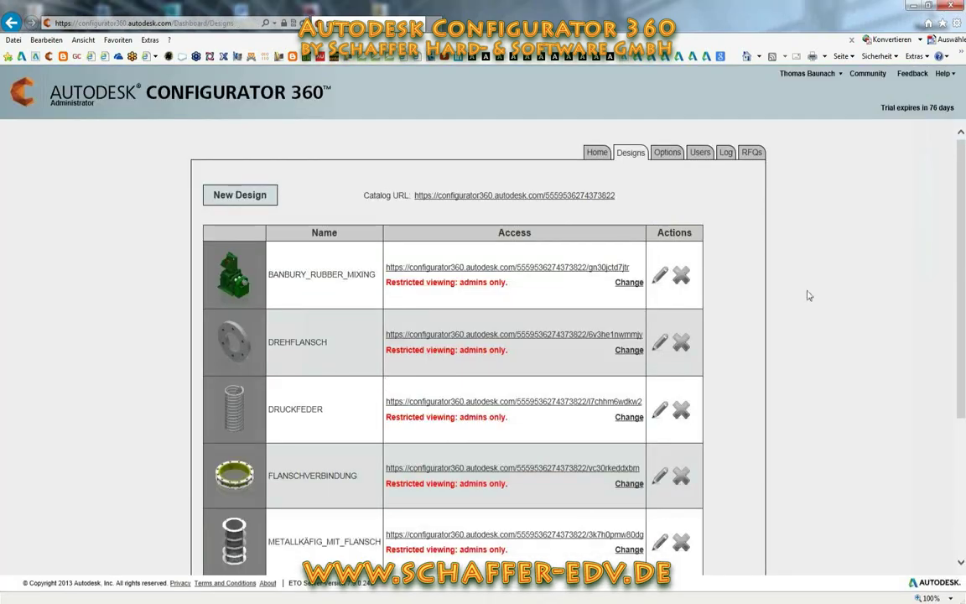
scroll(671, 220, "down", 1)
scroll(671, 225, "down", 2)
scroll(545, 256, "up", 1)
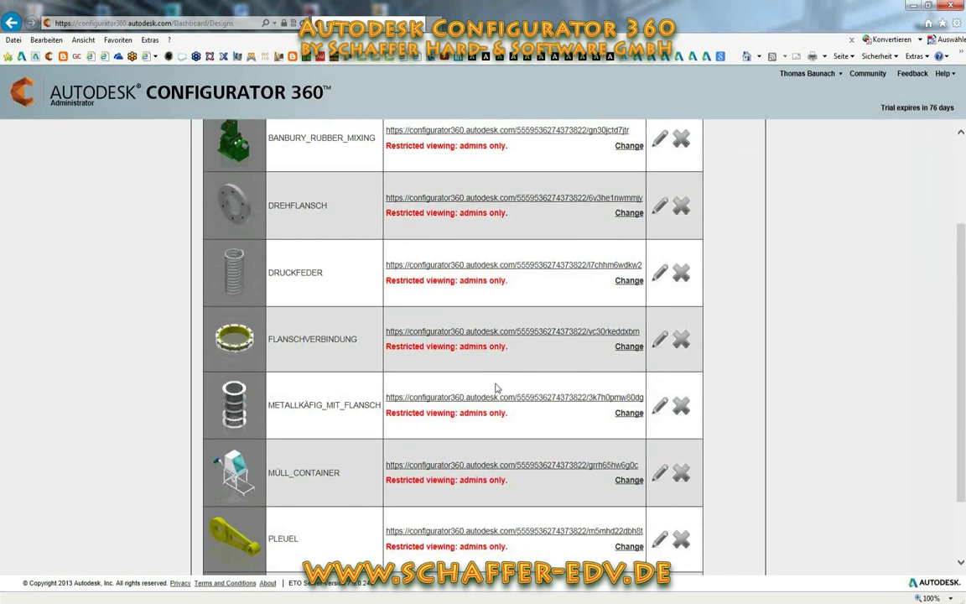
scroll(424, 352, "up", 2)
scroll(277, 428, "down", 3)
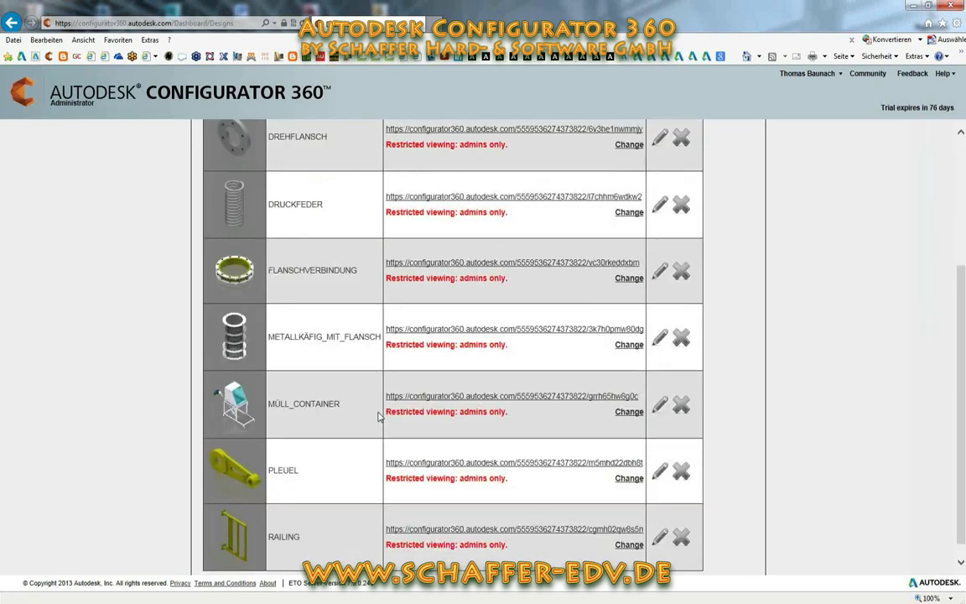
scroll(232, 449, "down", 1)
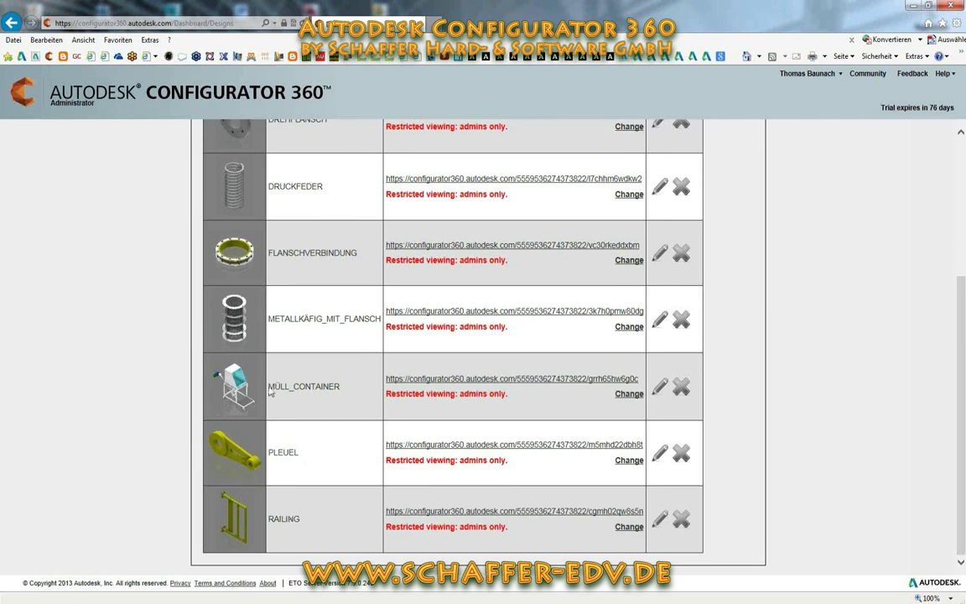
- Open the MÜLL_CONTAINER design, zoom in on the 45×25×55 in container, and enable door-open
left_click(579, 379)
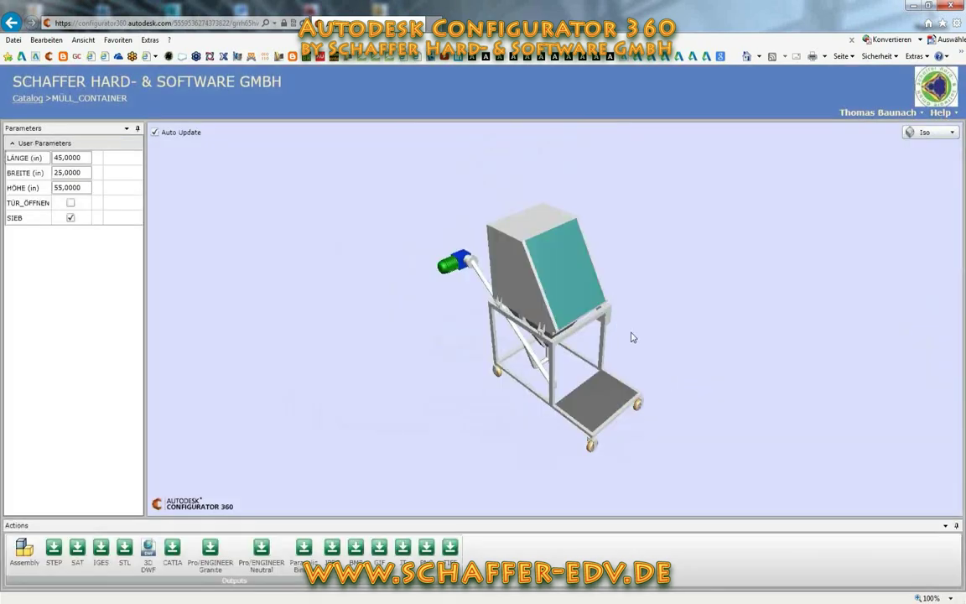
scroll(630, 335, "up", 1)
scroll(630, 335, "up", 2)
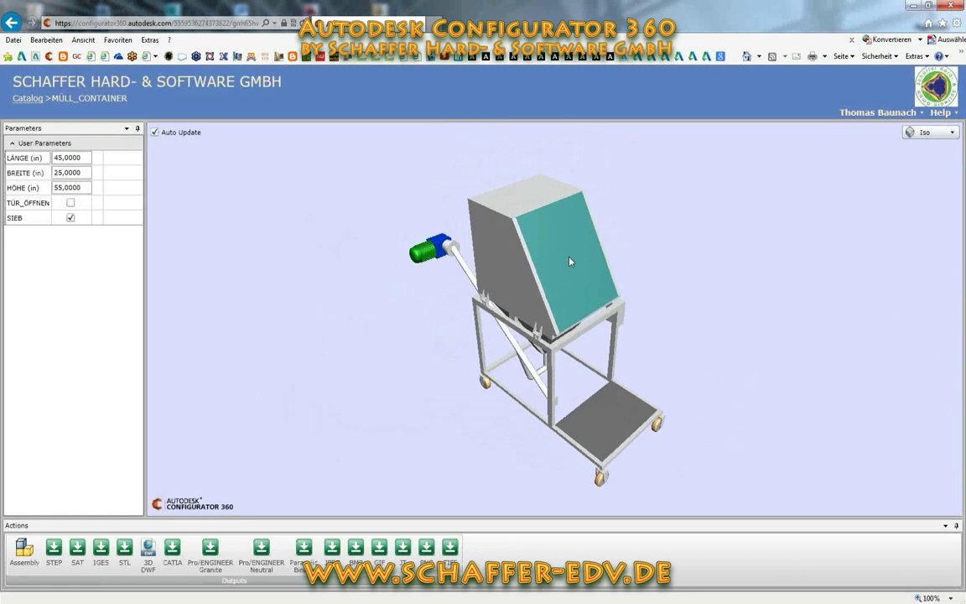
left_click(70, 204)
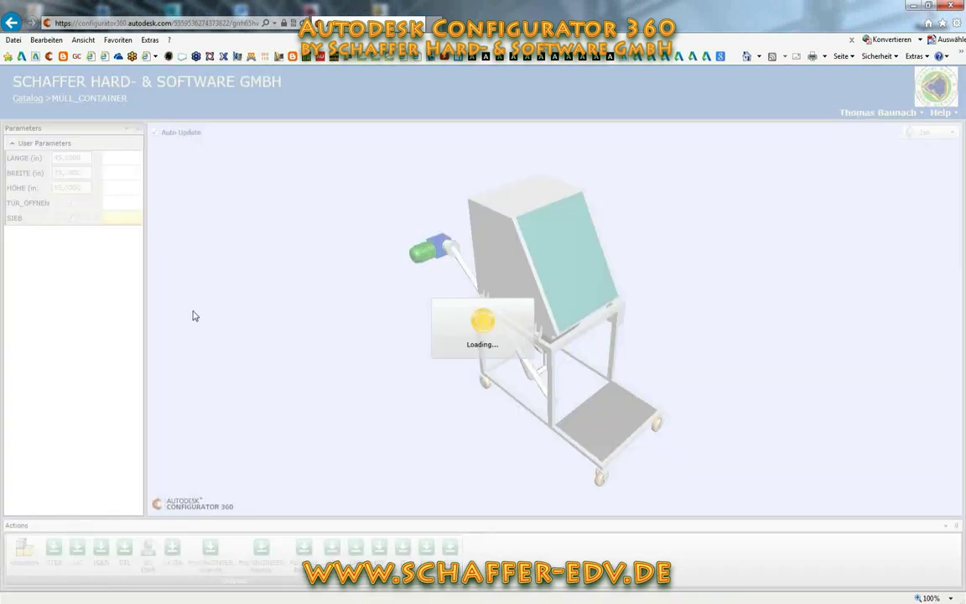